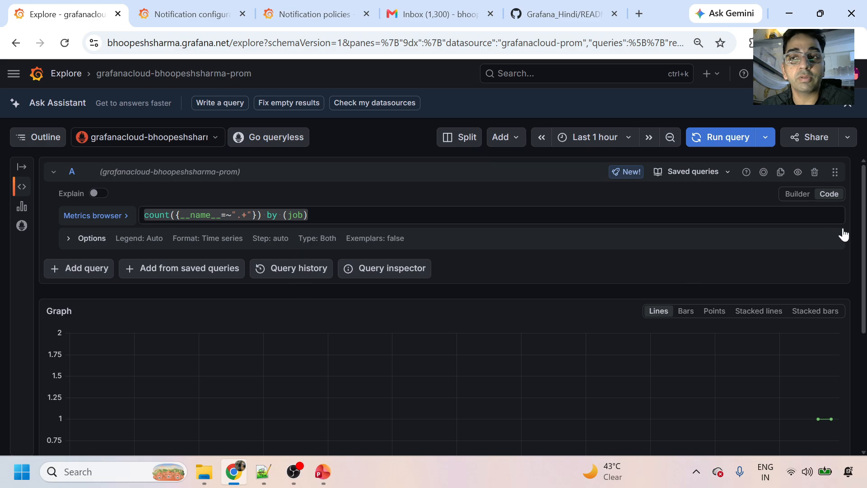
Run the count({__name__=~".+"}) by (job) query over the last hour and view its graph
click(736, 140)
scroll(429, 373, down, 5)
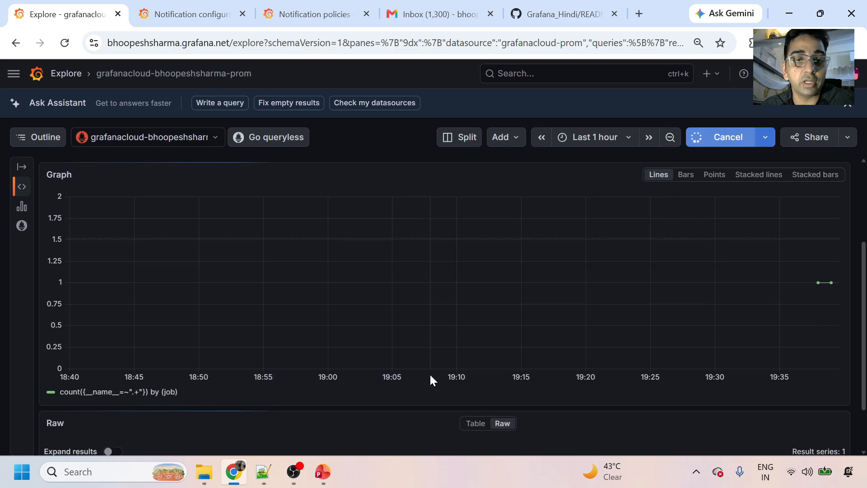
scroll(371, 361, up, 5)
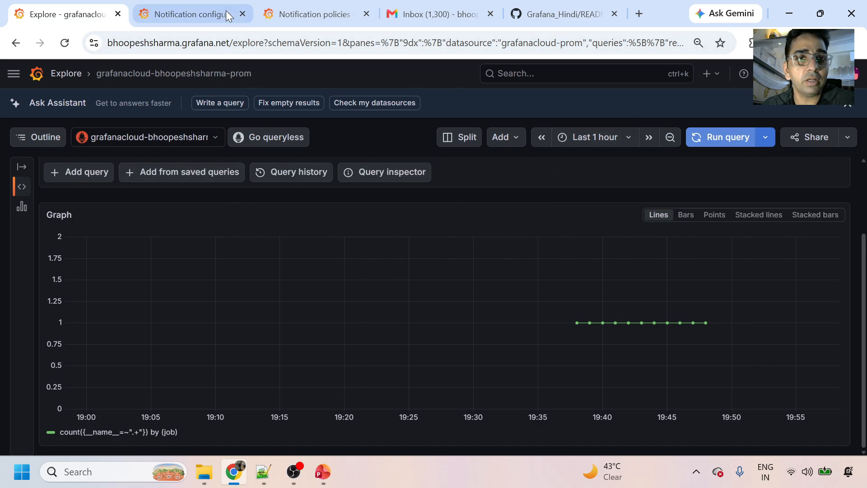
Open the Alerting overview and review its alert rules, contact points and notification policies sections
click(171, 14)
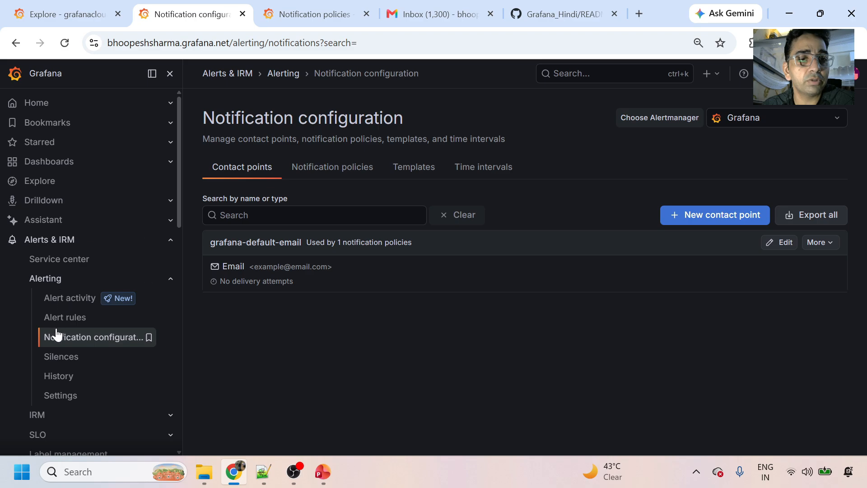
click(283, 73)
click(169, 74)
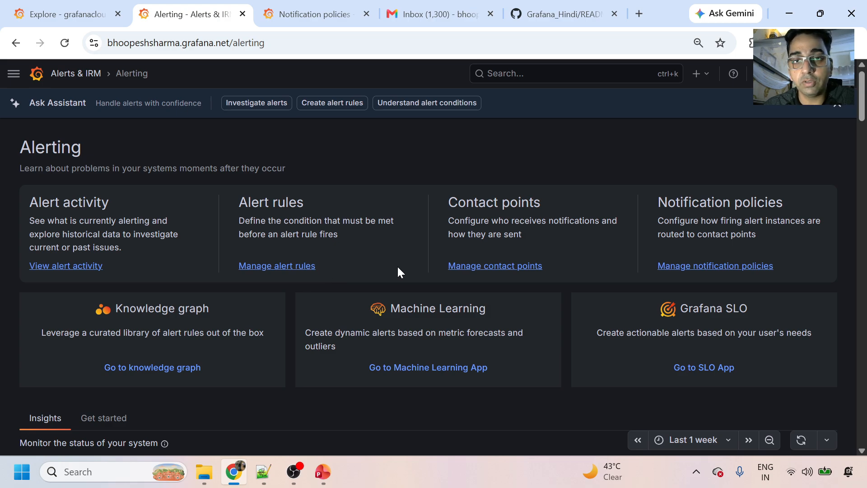
click(482, 266)
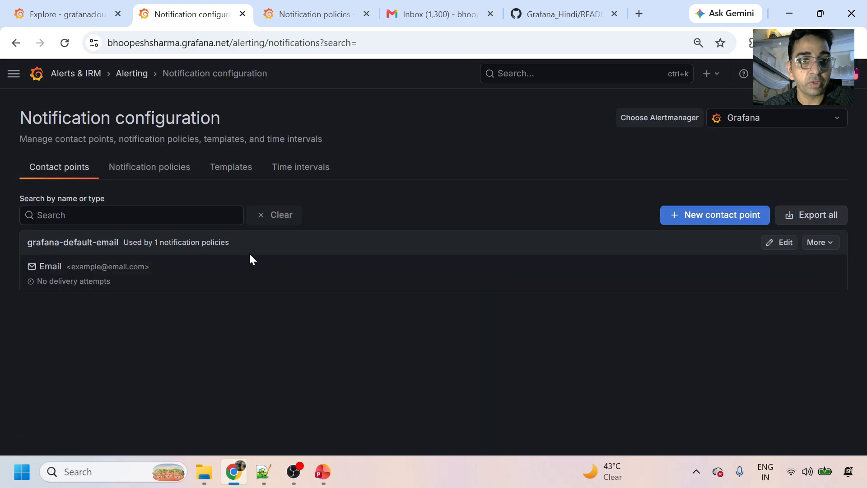
click(120, 74)
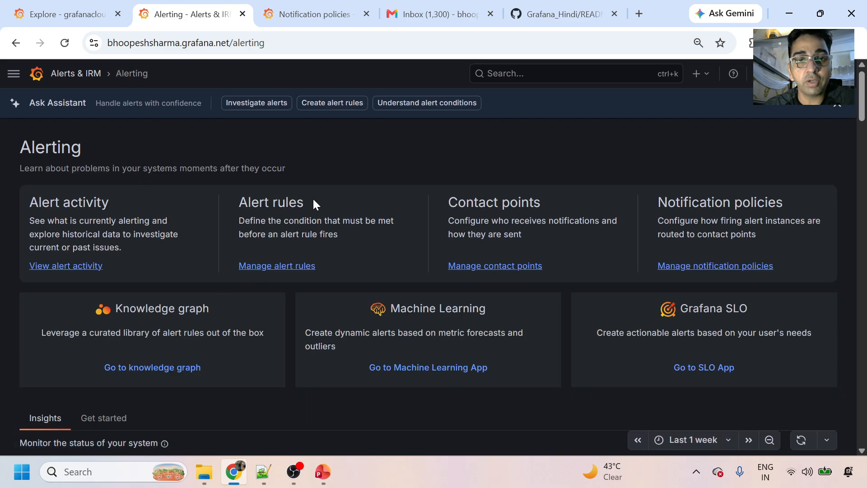
drag(314, 202, 237, 201)
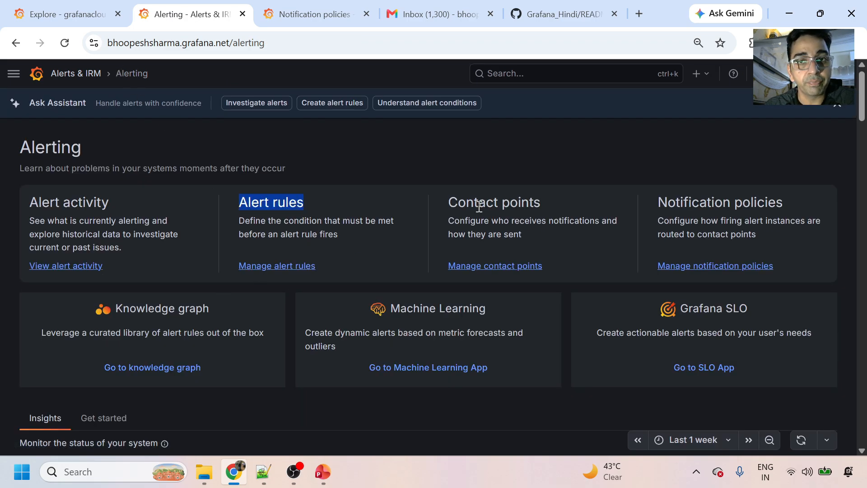
drag(549, 201, 457, 208)
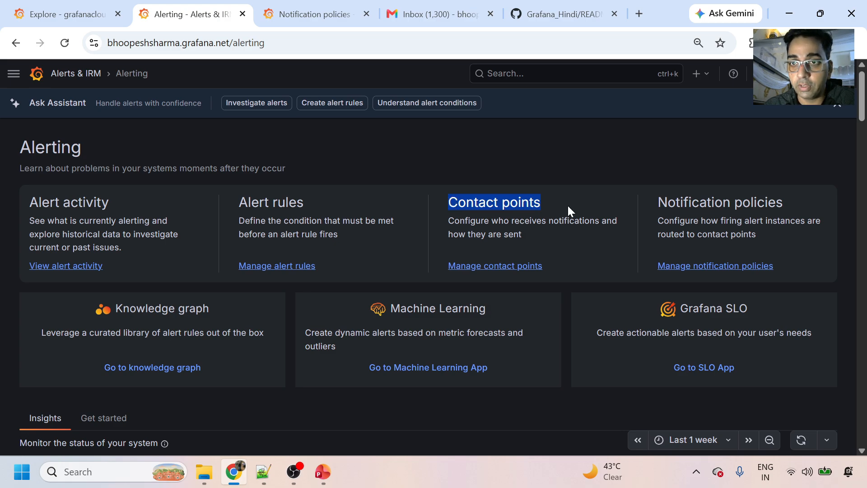
drag(785, 207, 659, 202)
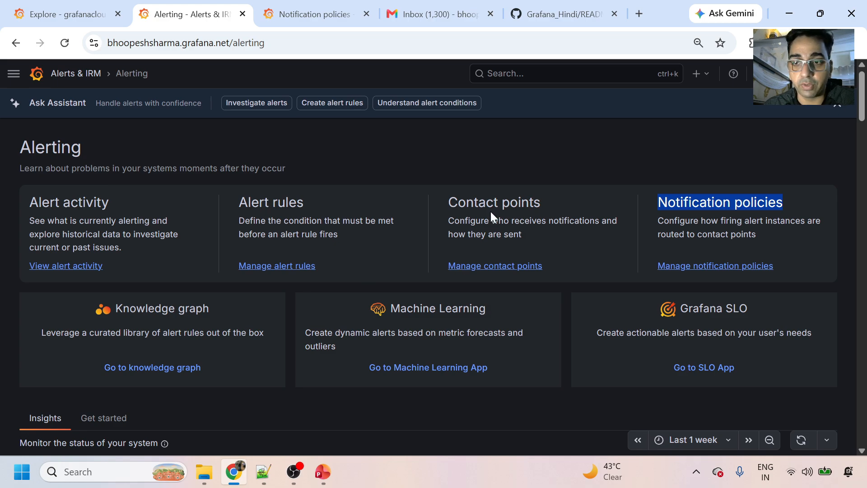
Start a new contact point in the notification configuration and name it test_contact_point
click(487, 266)
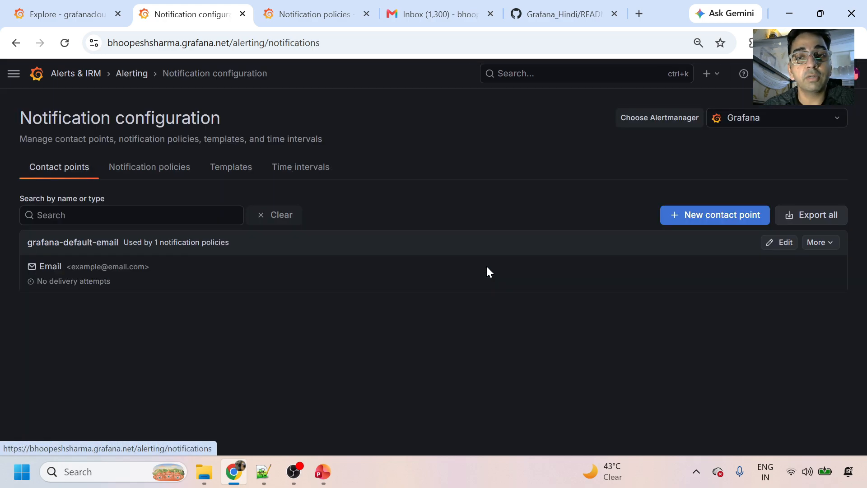
click(724, 216)
click(122, 259)
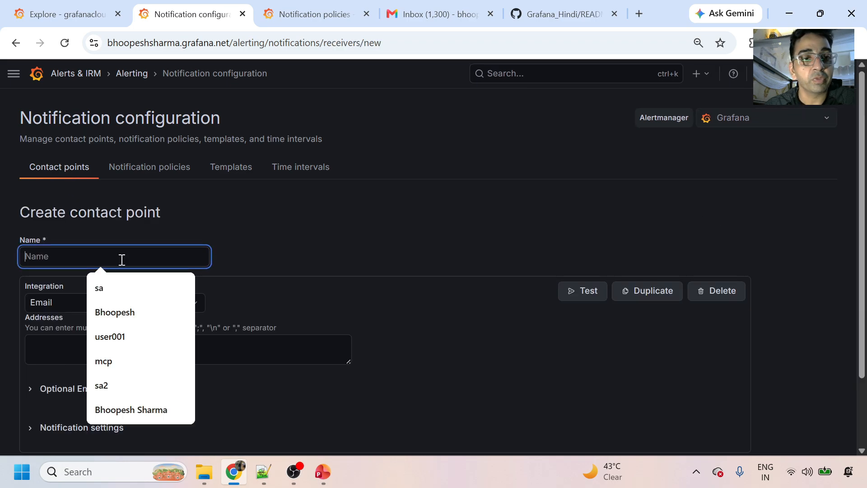
text(test)
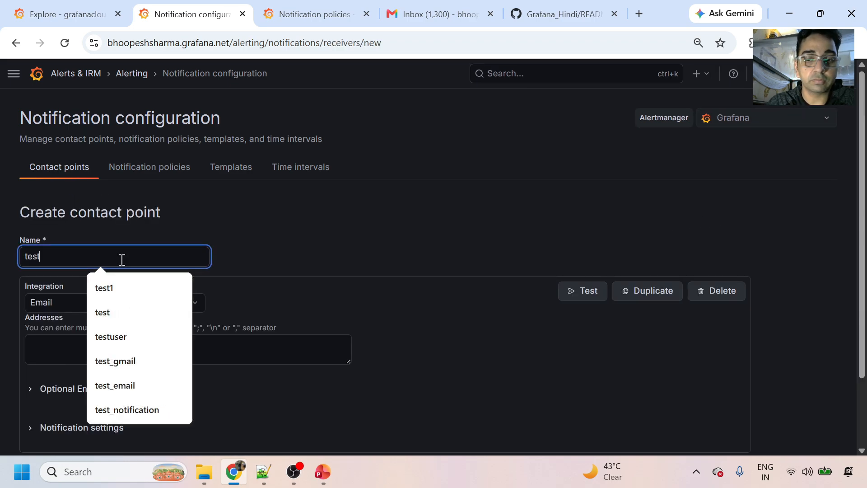
text(_contact_point)
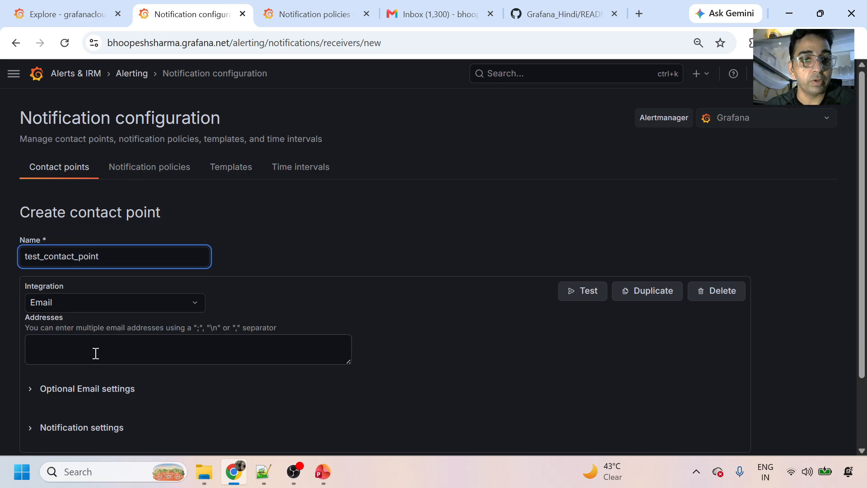
Enter the recipient's email address for the Email integration and save the contact point
click(95, 353)
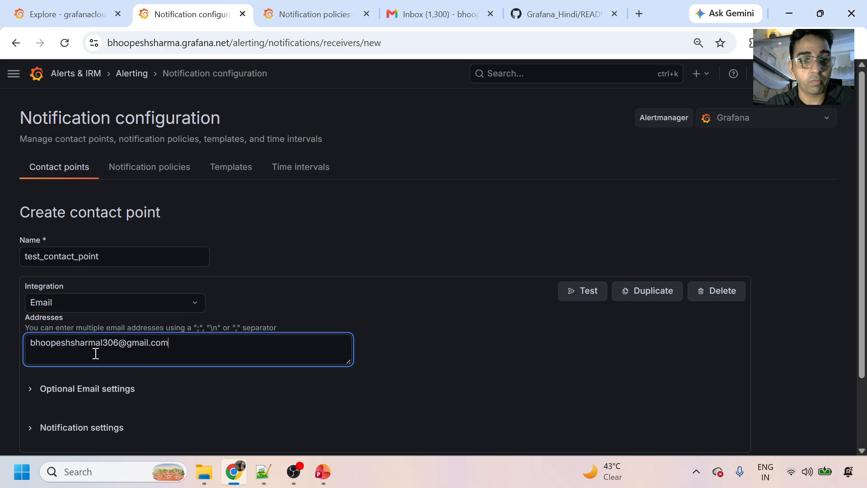
scroll(190, 360, down, 2)
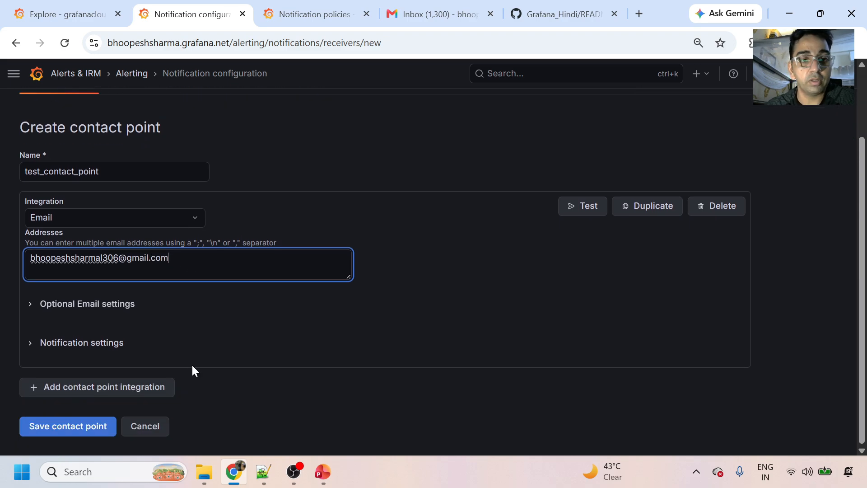
click(61, 427)
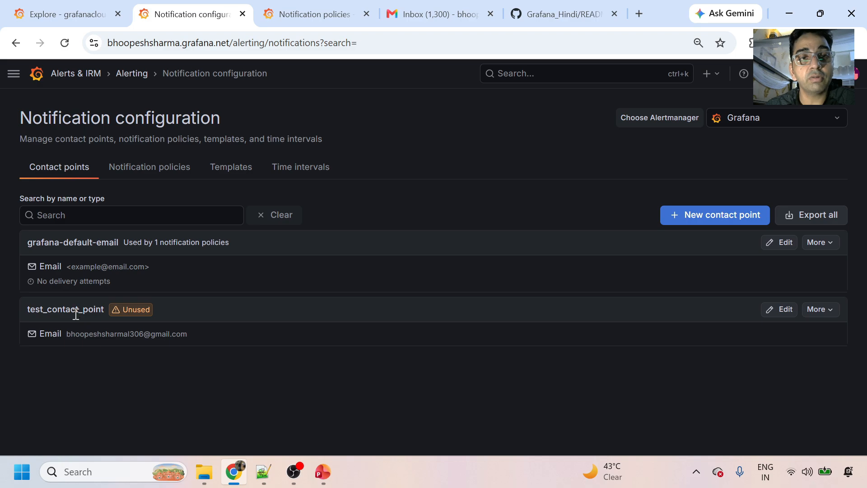
Start a new notification policy from the Alerting overview and name it test_notification
click(141, 76)
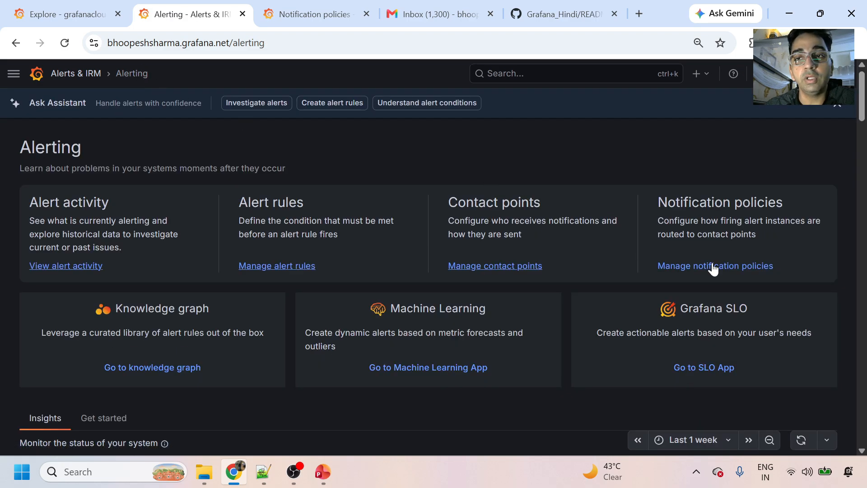
click(687, 266)
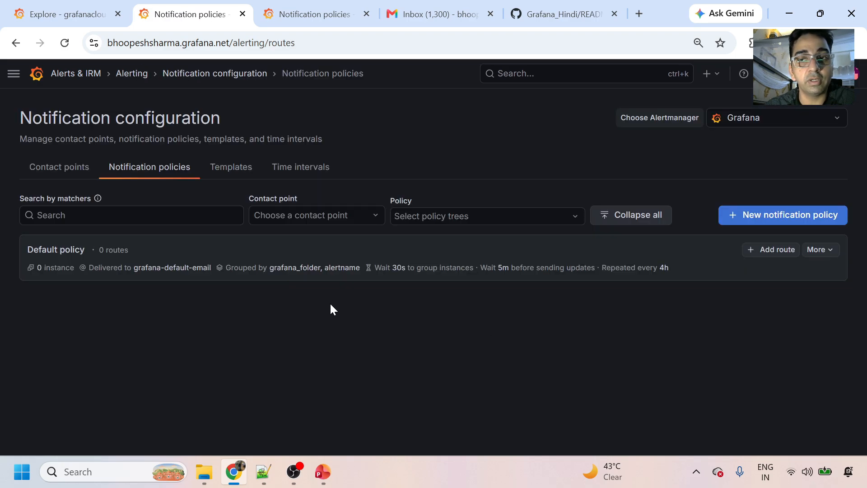
click(780, 223)
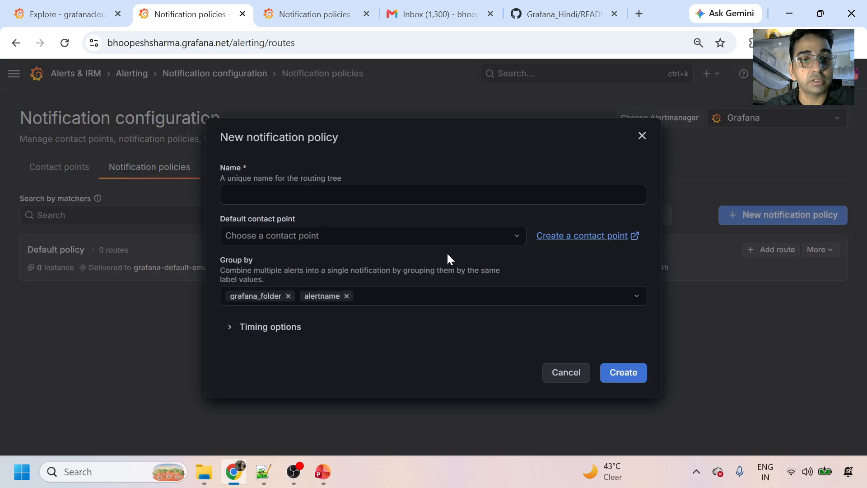
click(305, 194)
text(test_no)
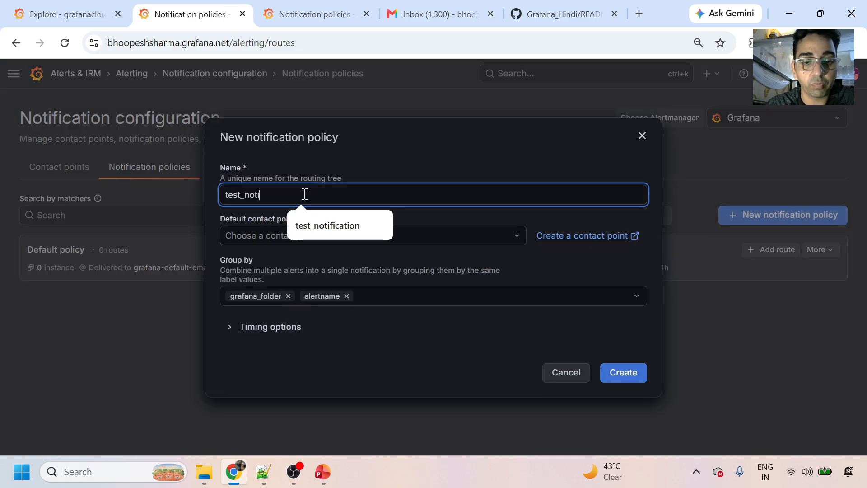
text(ti)
click(316, 222)
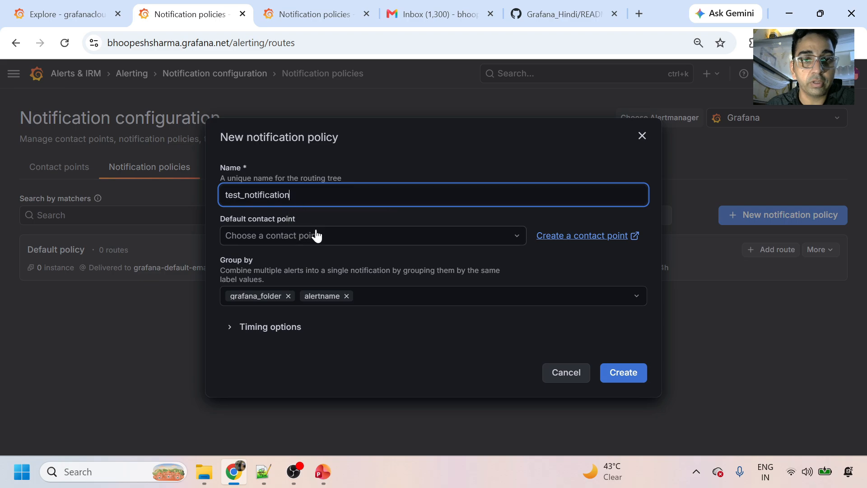
Set the policy's default contact point to test_contact_point and try to create the policy
click(317, 233)
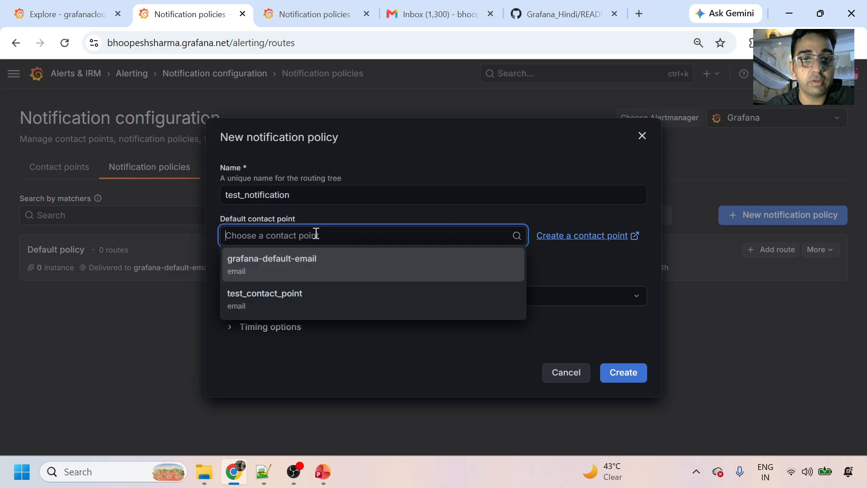
click(286, 304)
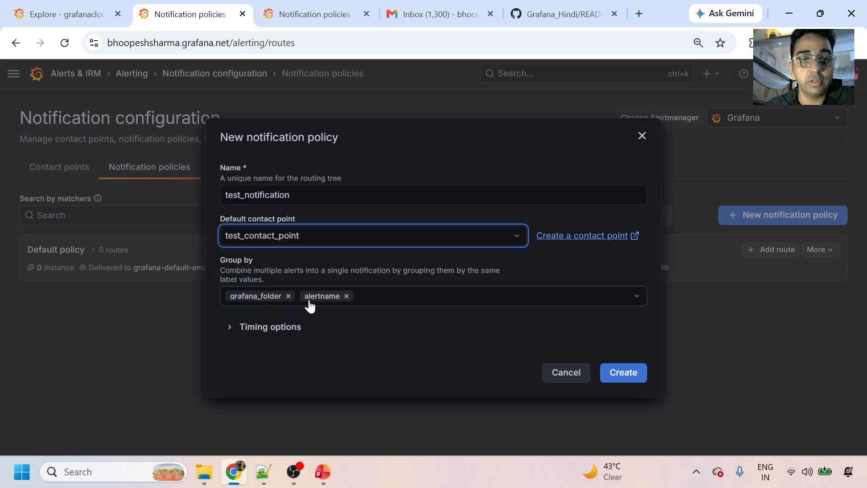
click(631, 373)
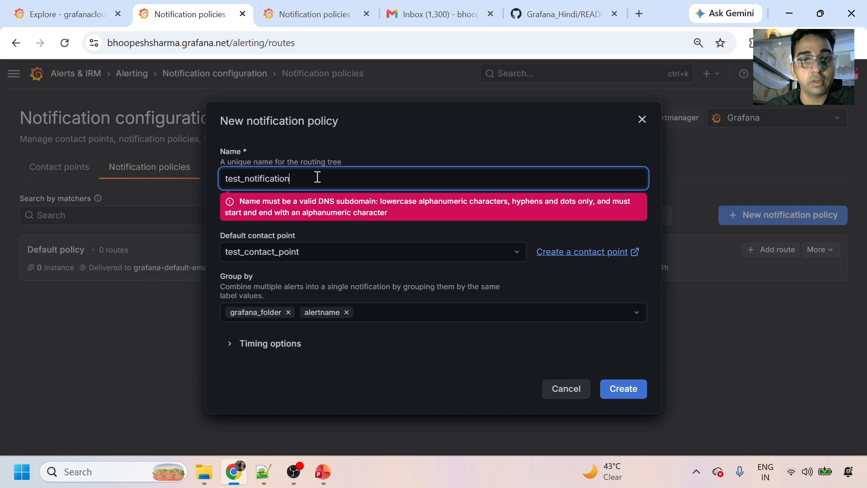
Replace the underscore in the policy name with a hyphen, giving test-notification, and create the policy
click(247, 180)
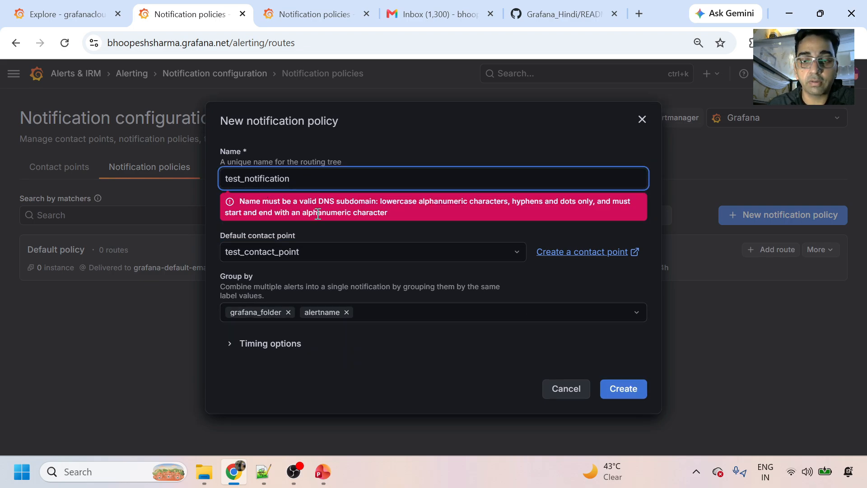
key(BackSpace)
text(-)
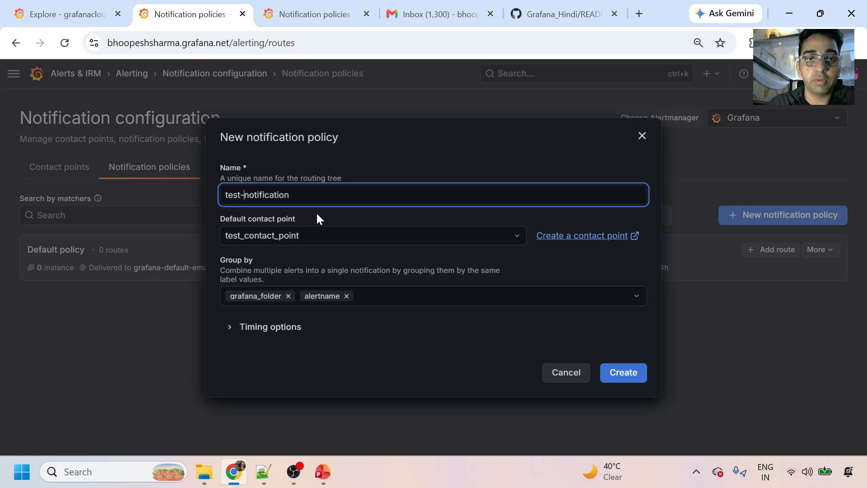
click(623, 372)
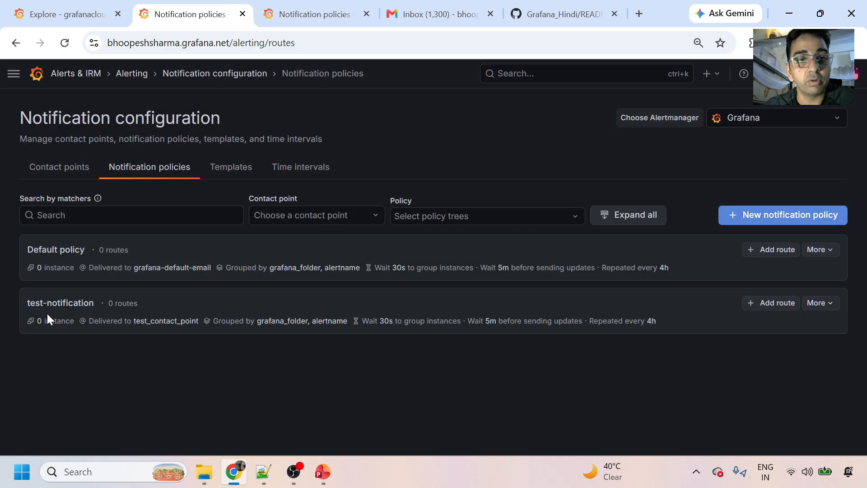
Start a new alert rule from the Alerting overview and name it test_alert
click(141, 75)
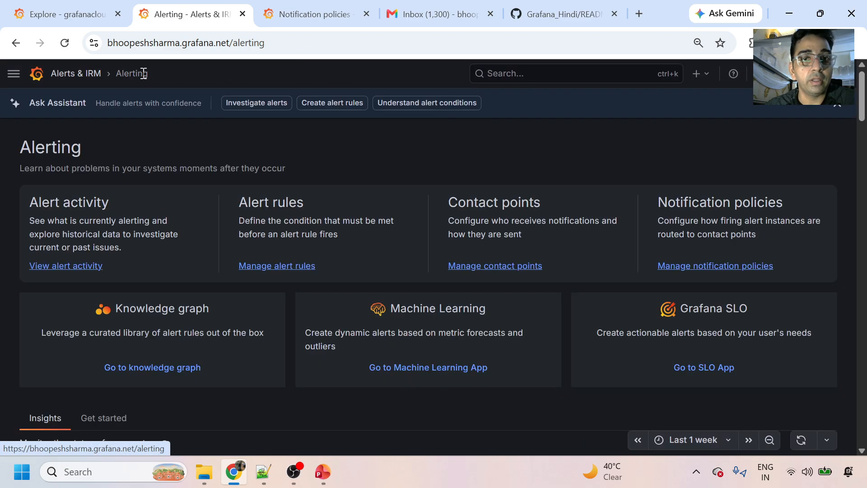
click(275, 267)
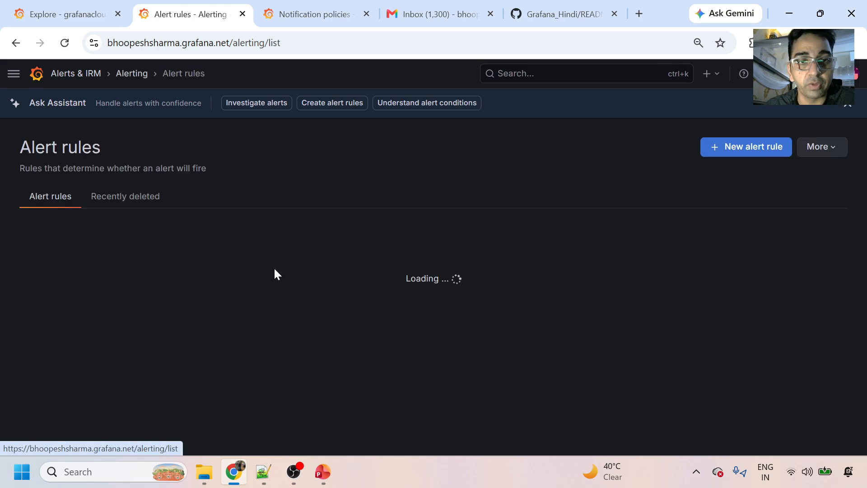
scroll(274, 337, down, 3)
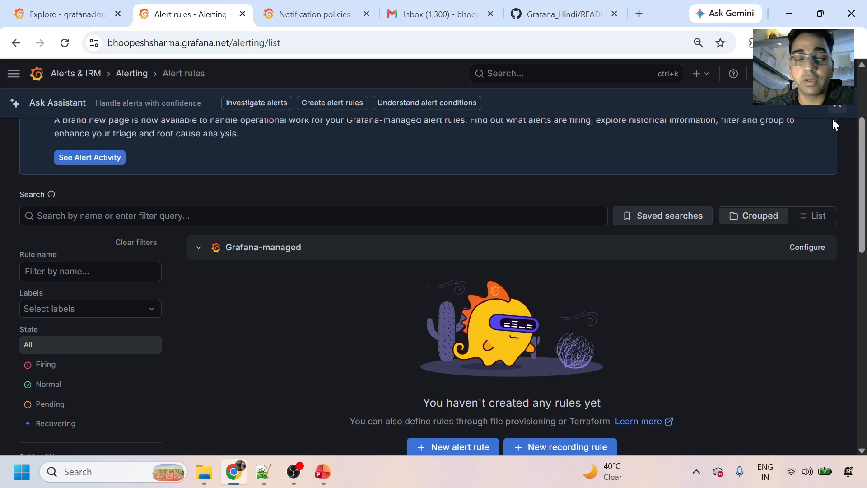
scroll(831, 116, up, 3)
click(827, 234)
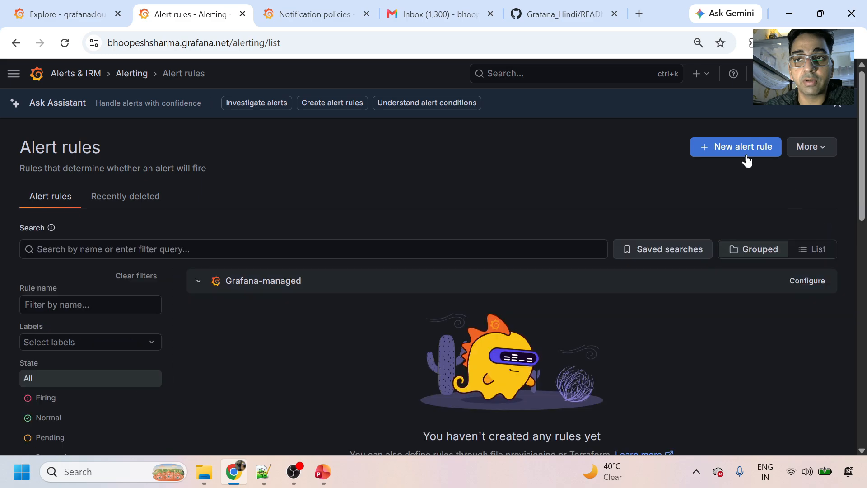
click(735, 145)
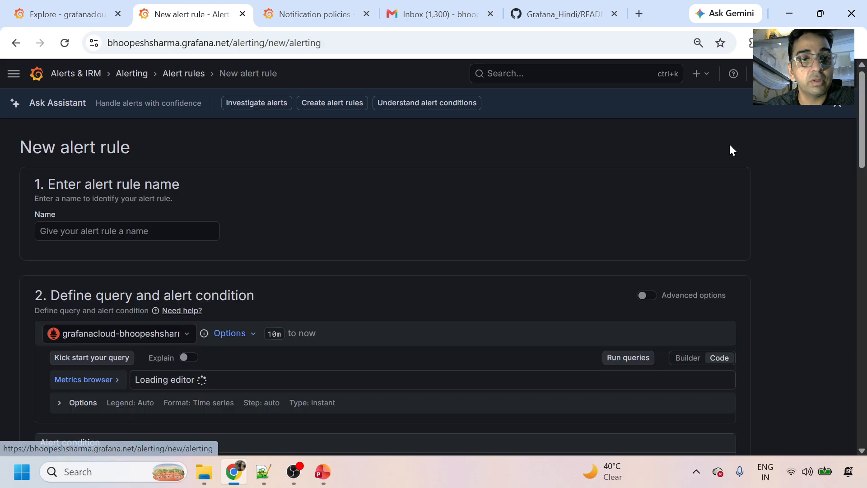
click(176, 230)
text(test_alert)
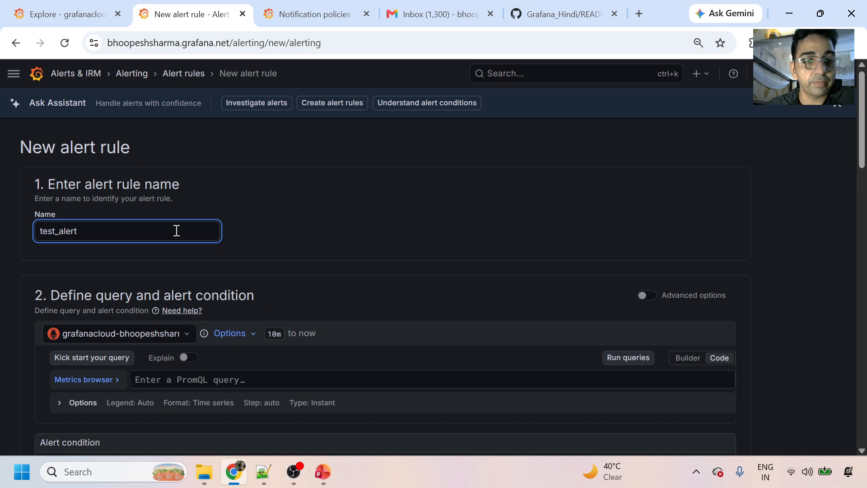
Copy the query count({__name__=~".+"}) by (job) from the GitHub README into the alert rule's query and preview the rule condition
scroll(171, 270, down, 2)
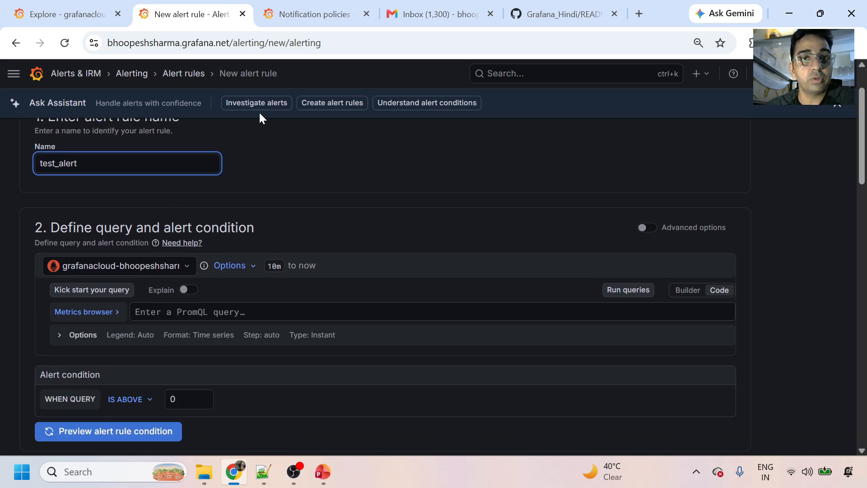
click(70, 13)
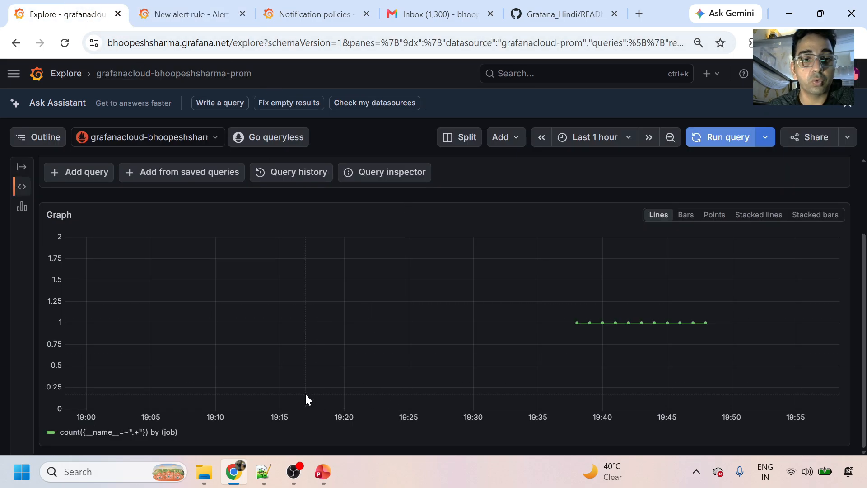
click(548, 5)
click(807, 317)
click(190, 14)
click(226, 312)
key(ctrl+v)
scroll(227, 314, down, 5)
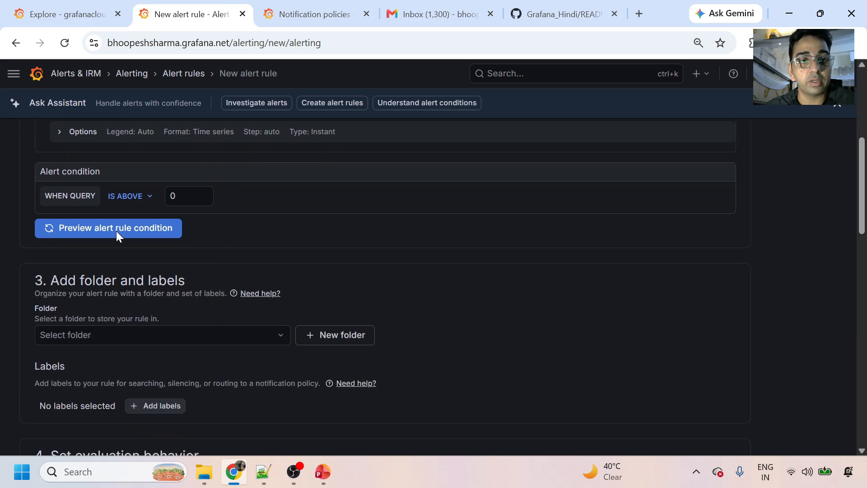
click(120, 228)
scroll(222, 285, down, 2)
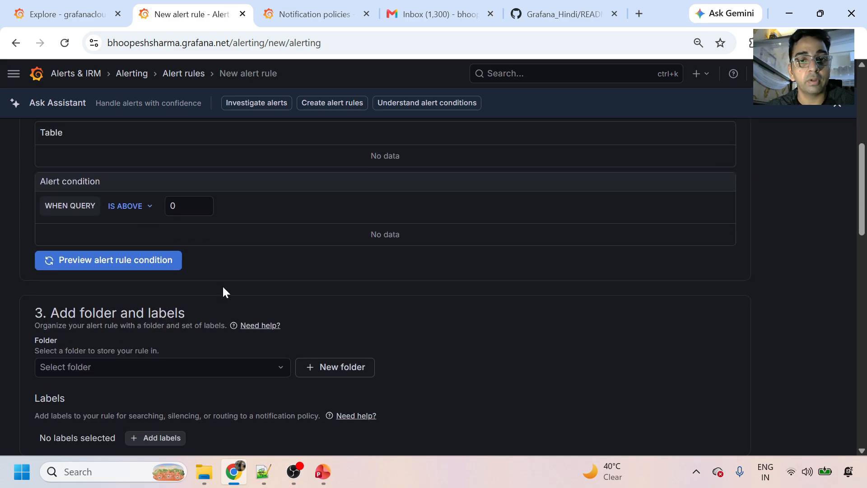
Set the alert query's time range to the last 1 hour and preview the rule condition
scroll(223, 288, up, 2)
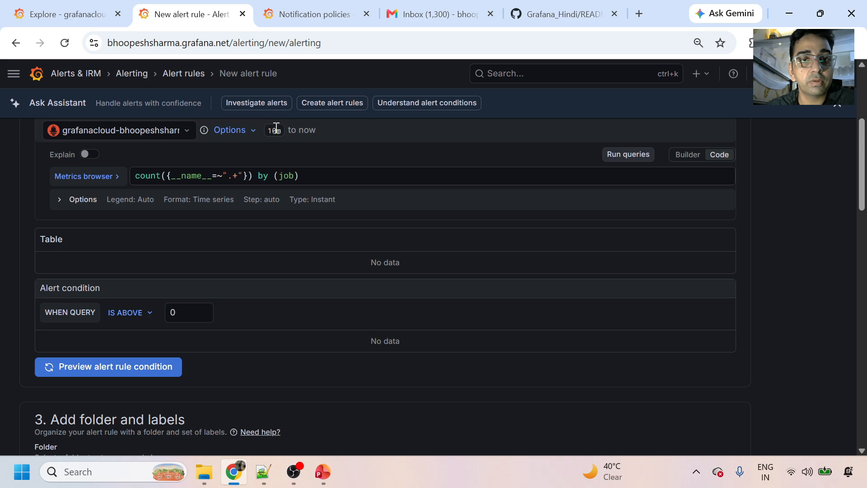
click(252, 132)
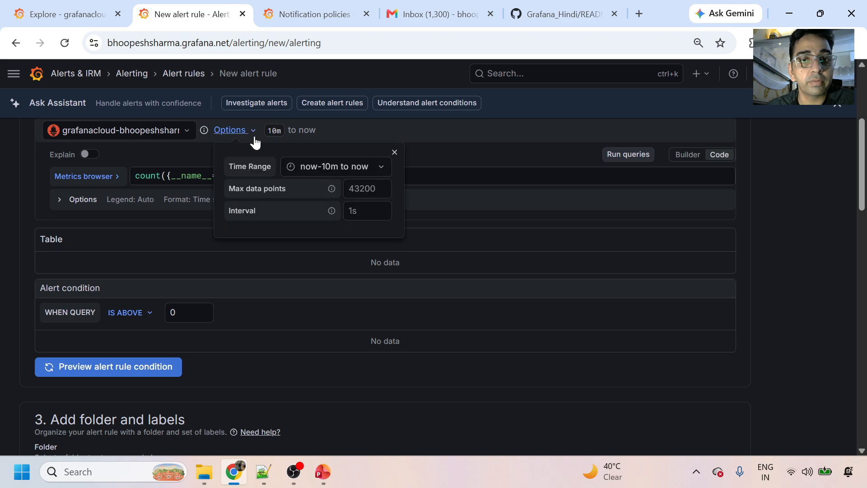
click(374, 167)
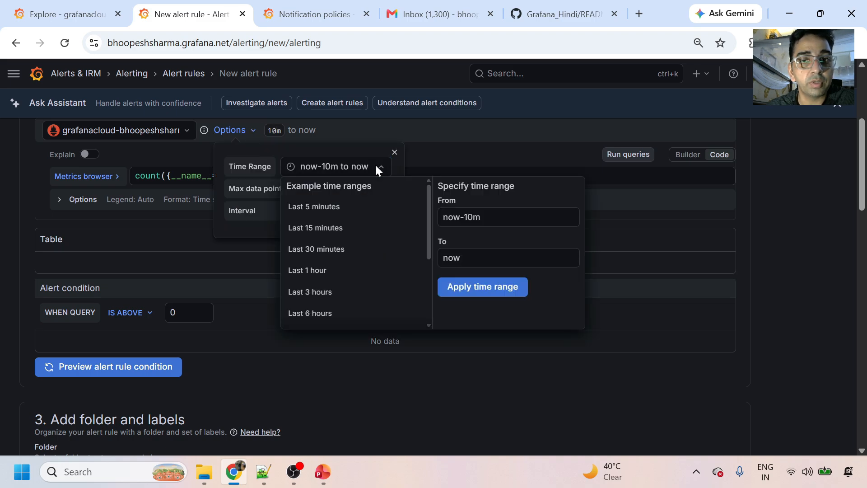
click(332, 271)
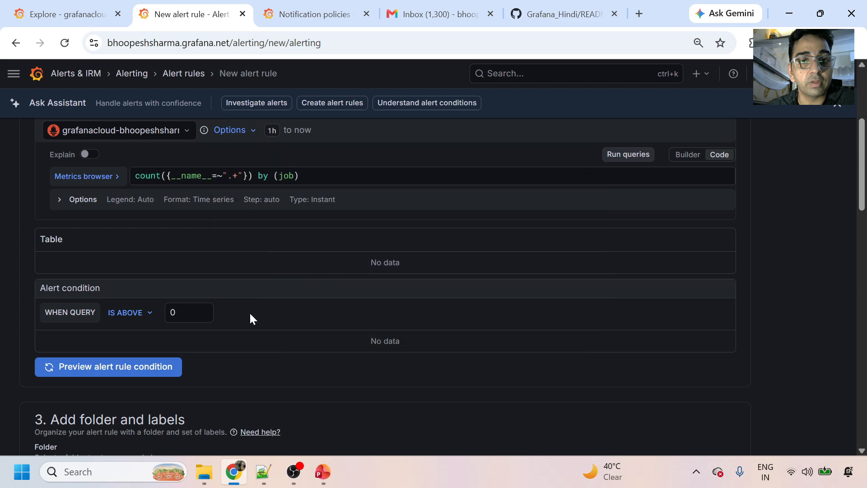
click(120, 366)
scroll(225, 339, down, 5)
scroll(251, 343, up, 10)
scroll(252, 343, down, 3)
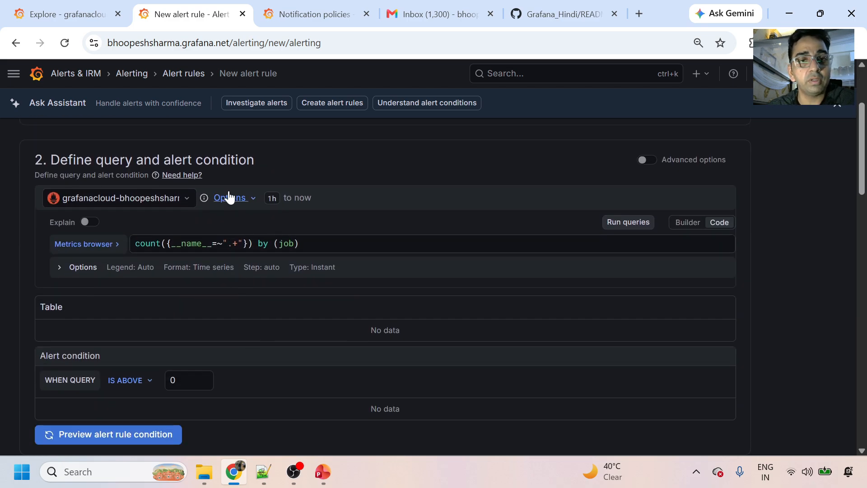
Change the alert query's time range to the last 12 hours and preview the rule condition again
click(234, 202)
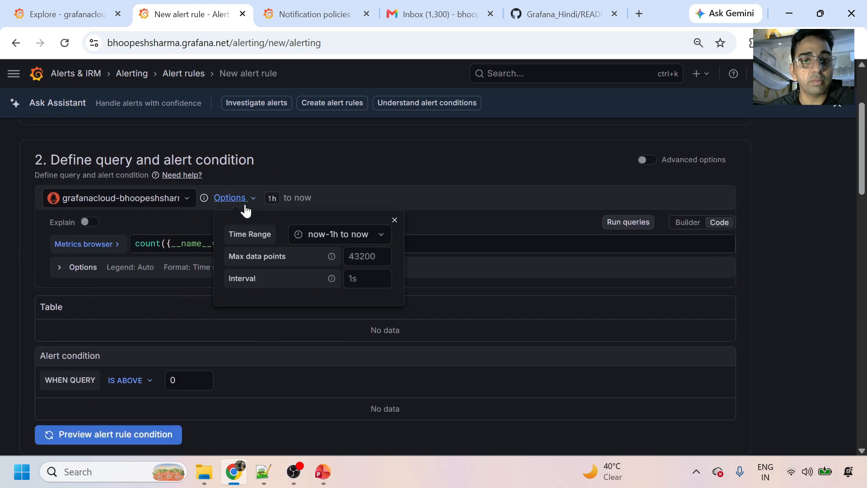
click(334, 234)
scroll(358, 361, down, 2)
click(332, 331)
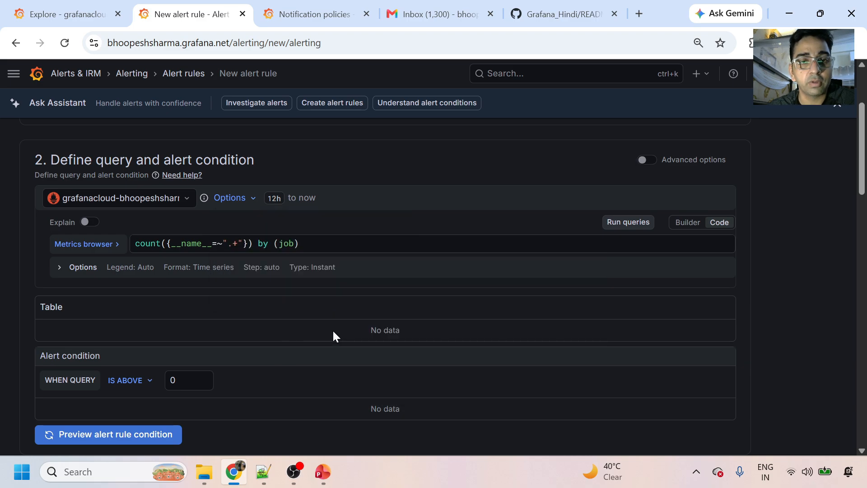
click(131, 434)
scroll(237, 381, down, 4)
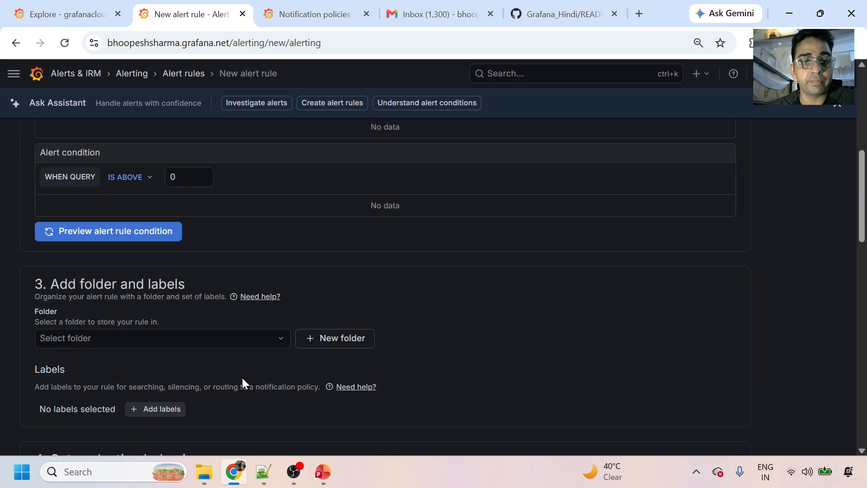
Create a new folder named Demo_alerts to store the alert rule
scroll(244, 383, down, 3)
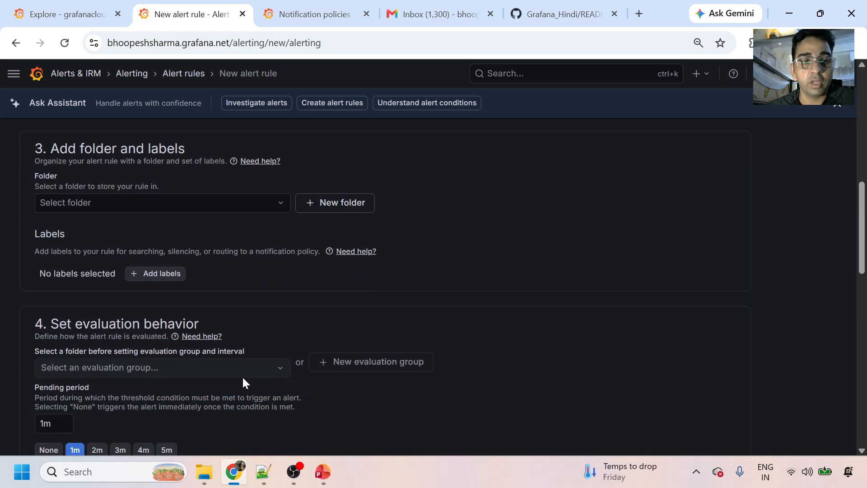
click(151, 210)
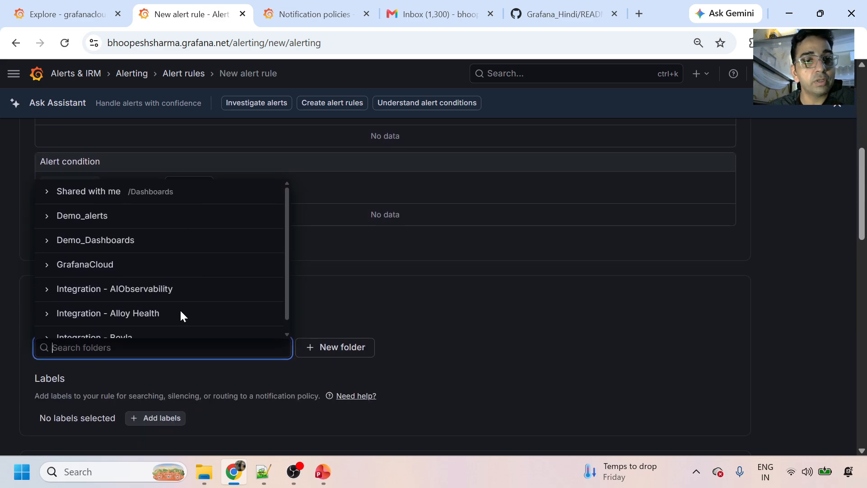
click(332, 192)
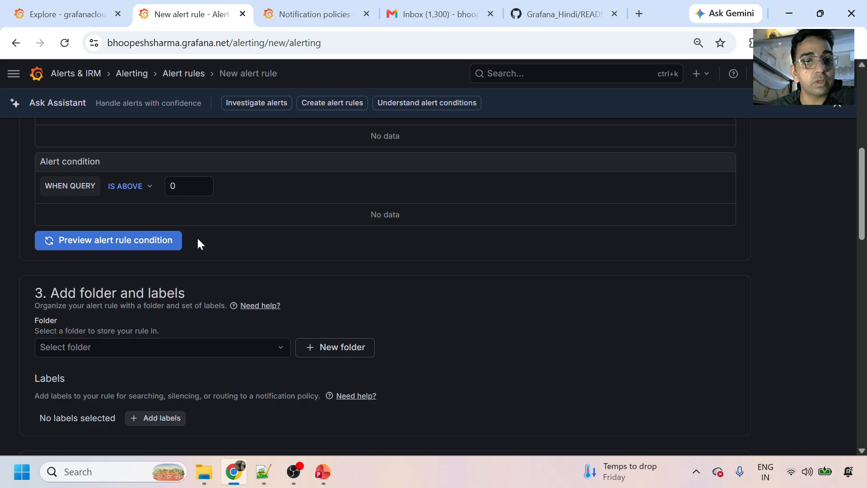
click(336, 350)
click(341, 249)
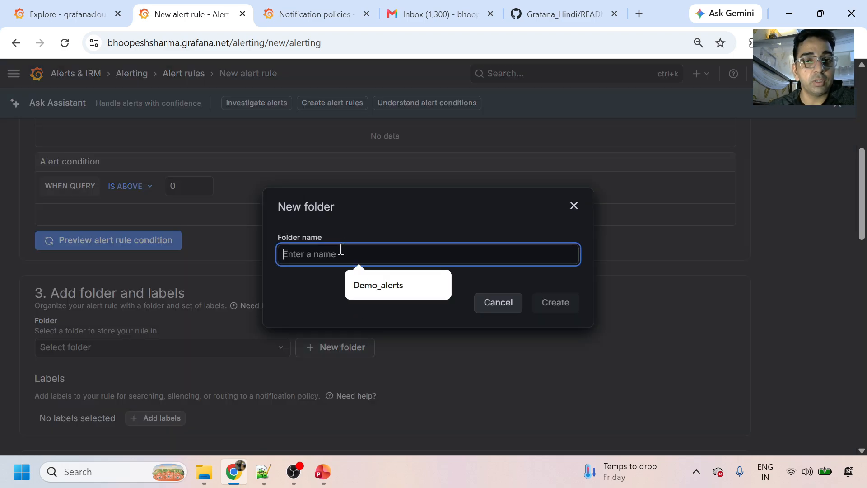
click(397, 284)
click(554, 302)
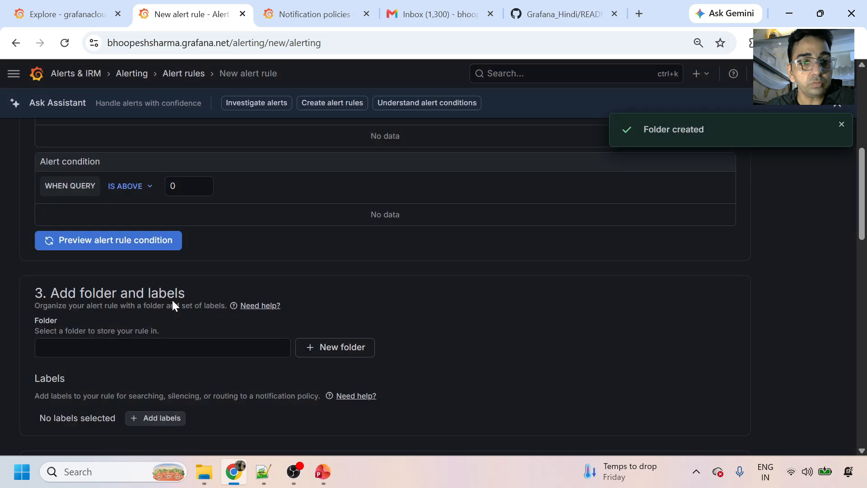
Add a label with the key alert and the value grafana to the rule and save it
scroll(170, 354, down, 3)
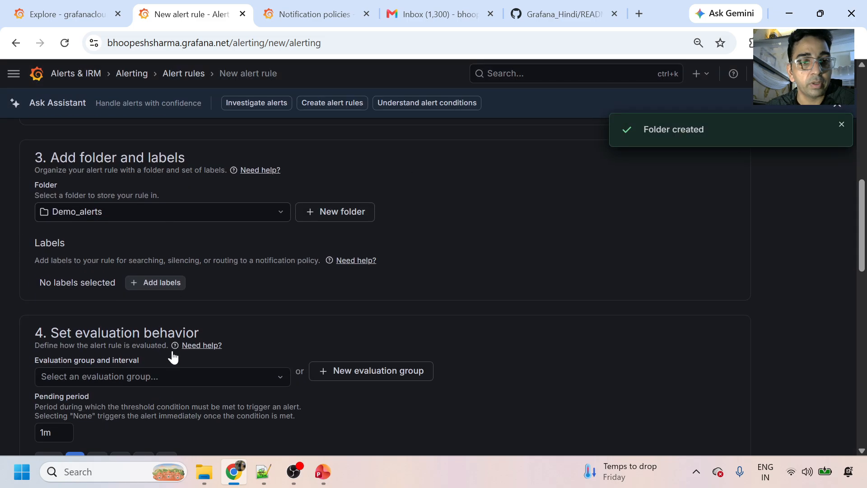
click(156, 284)
click(253, 256)
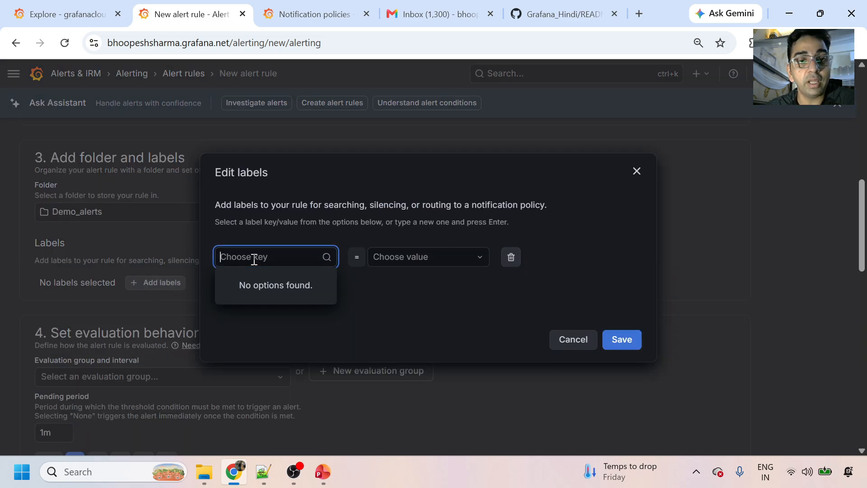
text(alert)
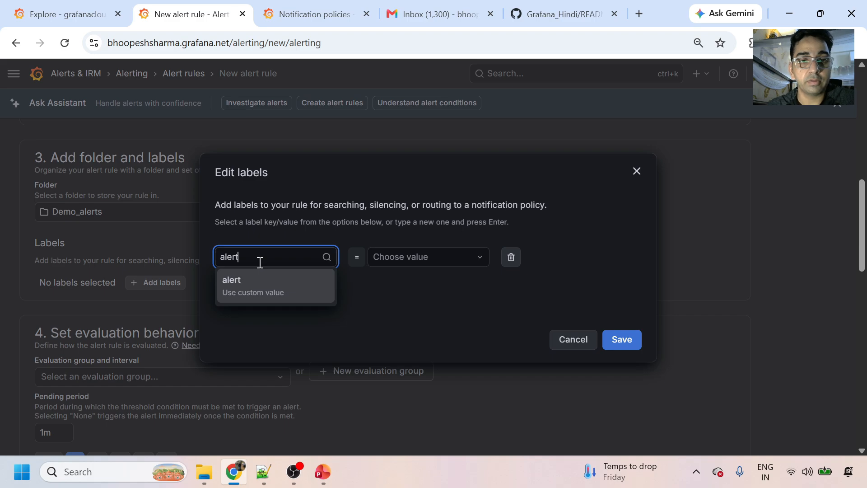
click(234, 289)
click(425, 250)
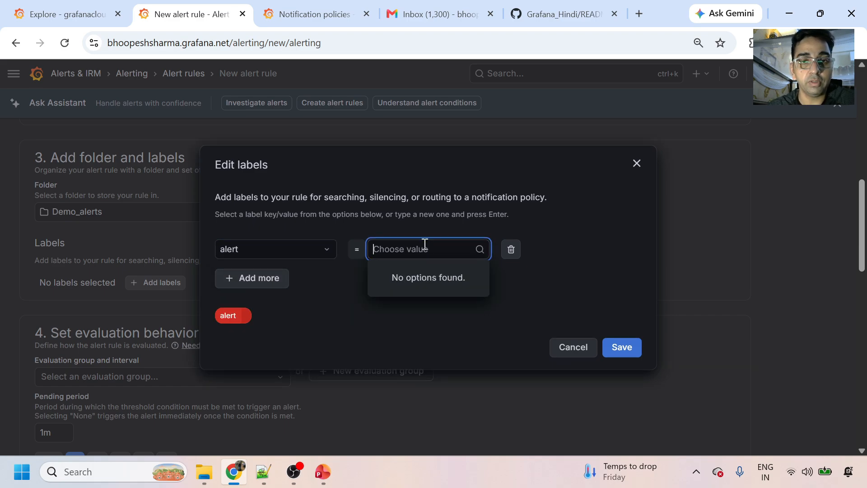
text(grafana)
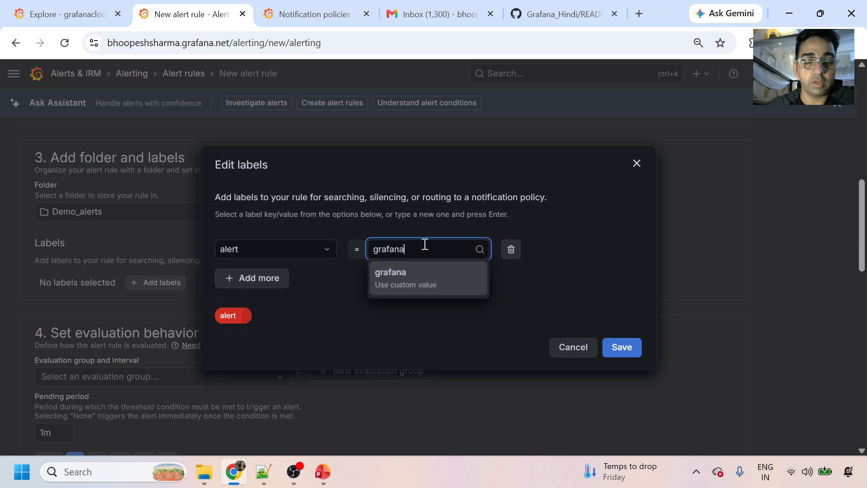
click(410, 282)
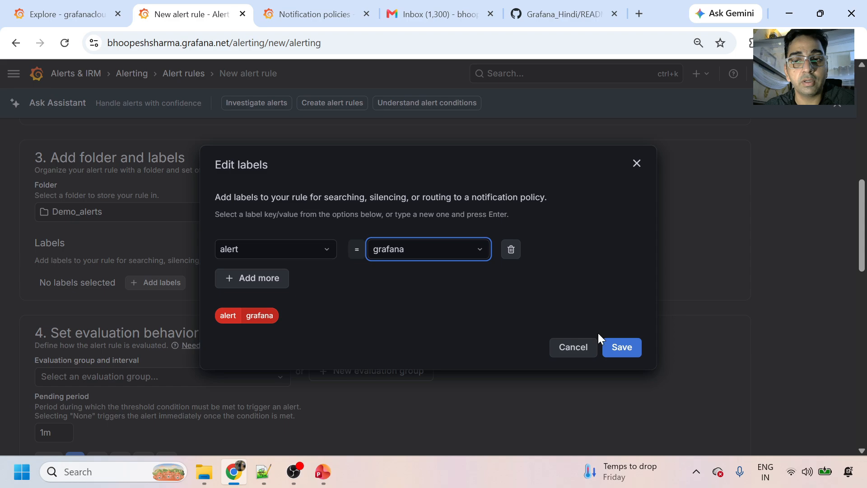
click(621, 348)
Create a new evaluation group named test_group for the rule, keeping the 1m evaluation interval
scroll(177, 364, down, 1)
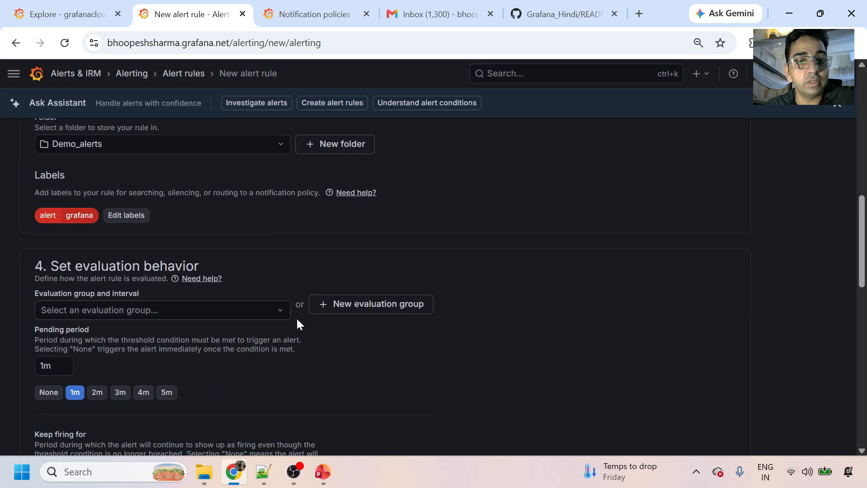
click(229, 312)
click(347, 307)
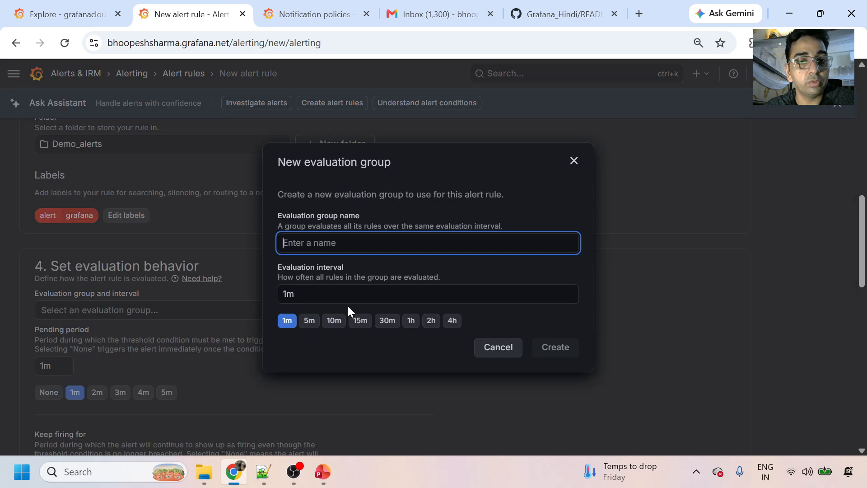
text(test_group)
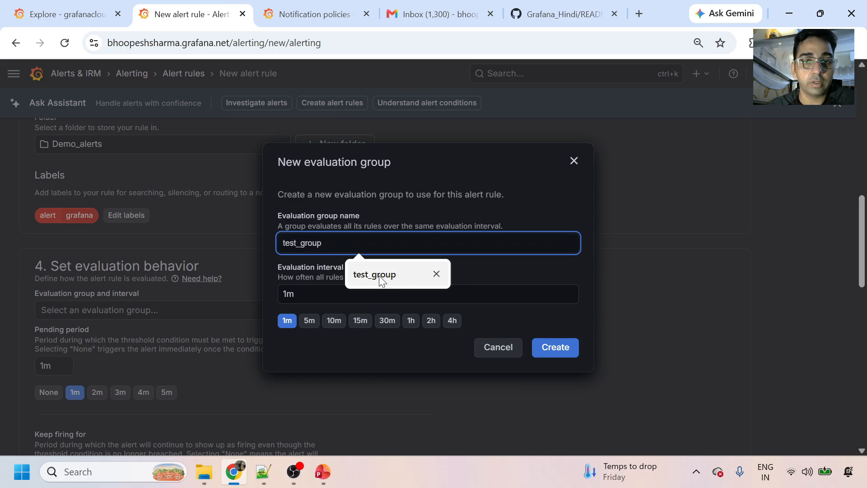
click(382, 276)
click(570, 347)
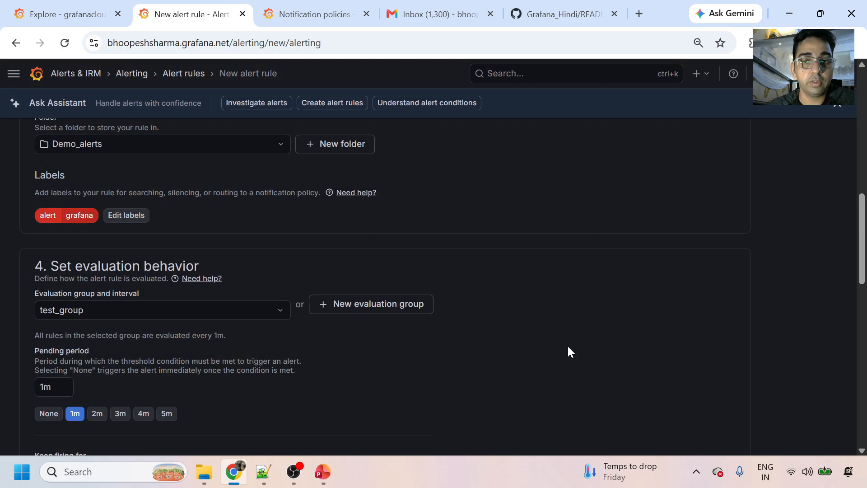
Choose test_contact_point as the rule's notification contact point and save the alert rule
scroll(256, 388, down, 7)
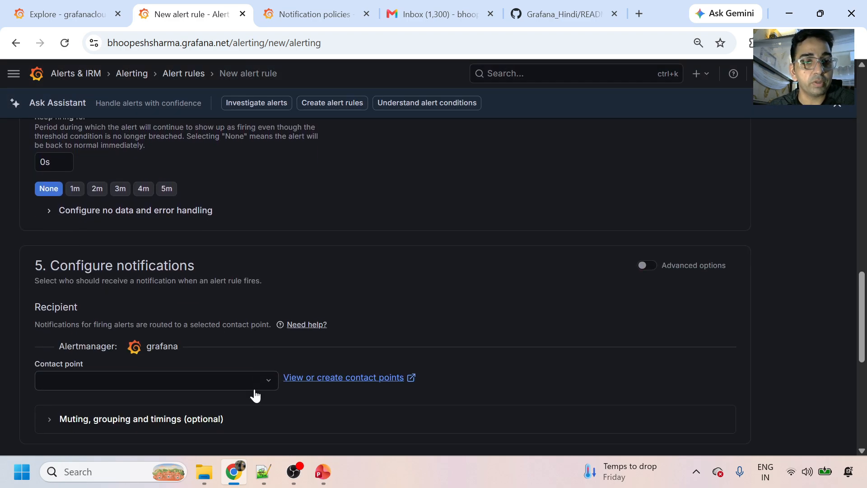
click(221, 382)
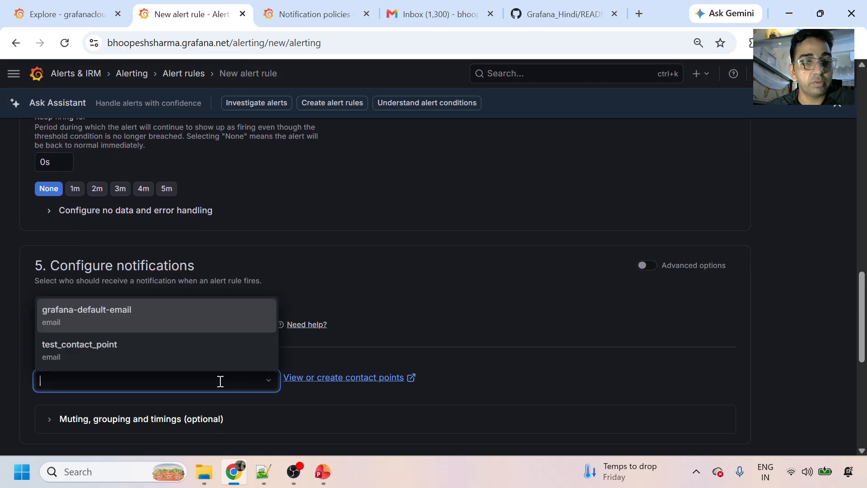
click(109, 341)
scroll(205, 343, down, 3)
scroll(206, 348, down, 5)
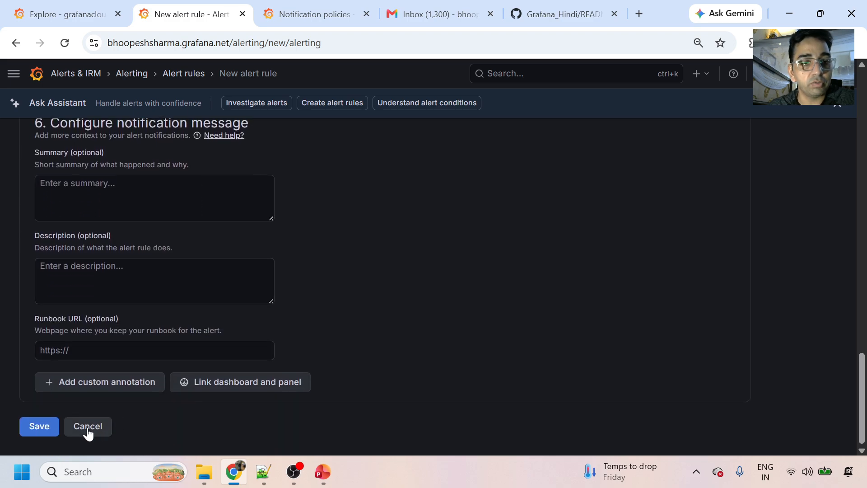
click(40, 428)
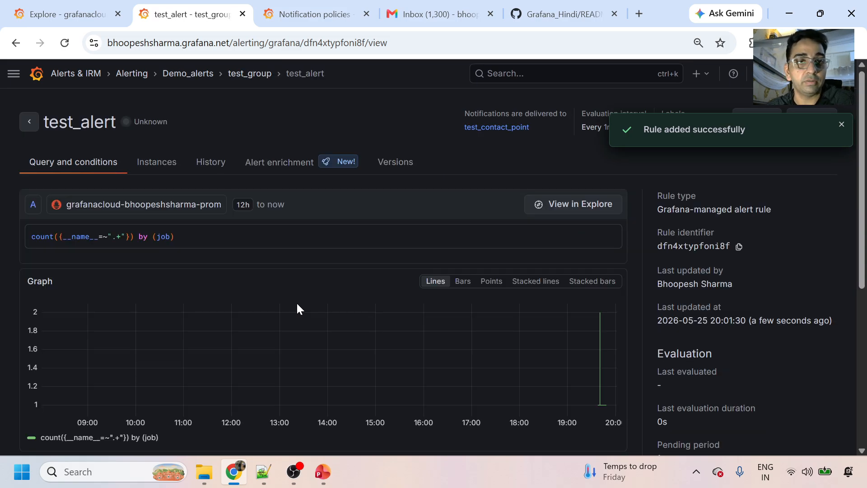
Review the saved rule's query, threshold and notification settings, and return to the Alerting overview to look over its insights
scroll(294, 302, down, 4)
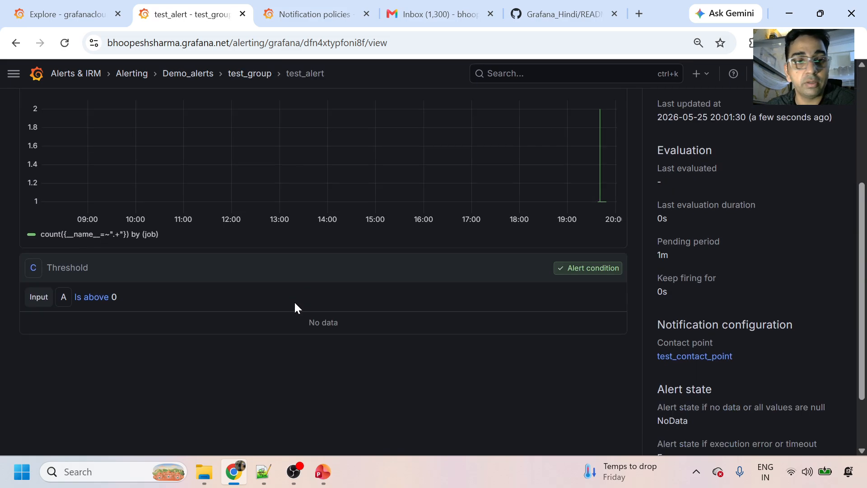
scroll(295, 304, up, 3)
scroll(300, 220, up, 2)
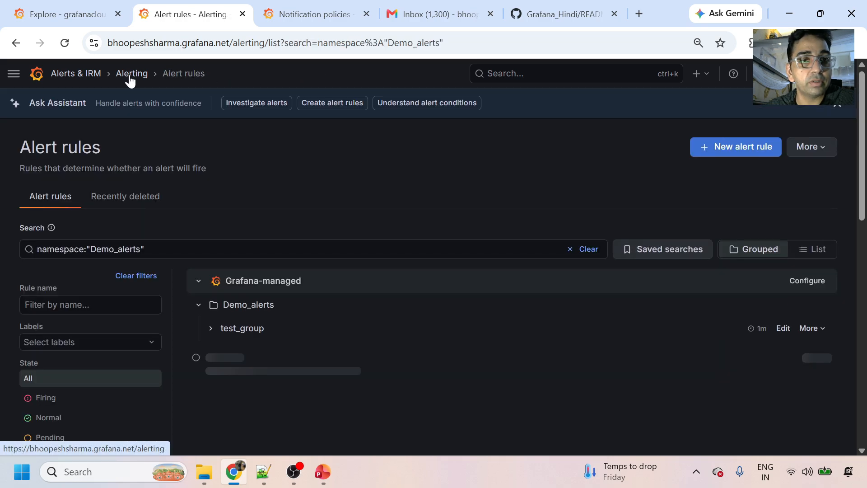
click(132, 74)
scroll(287, 291, down, 5)
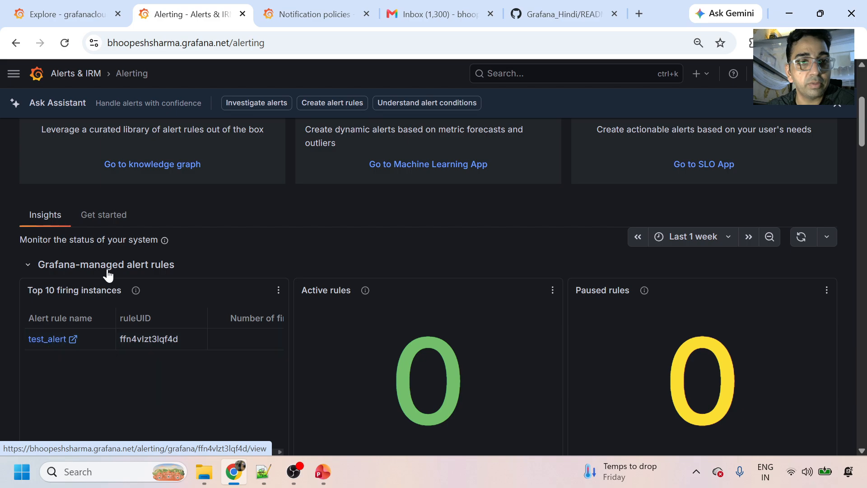
scroll(113, 264, up, 5)
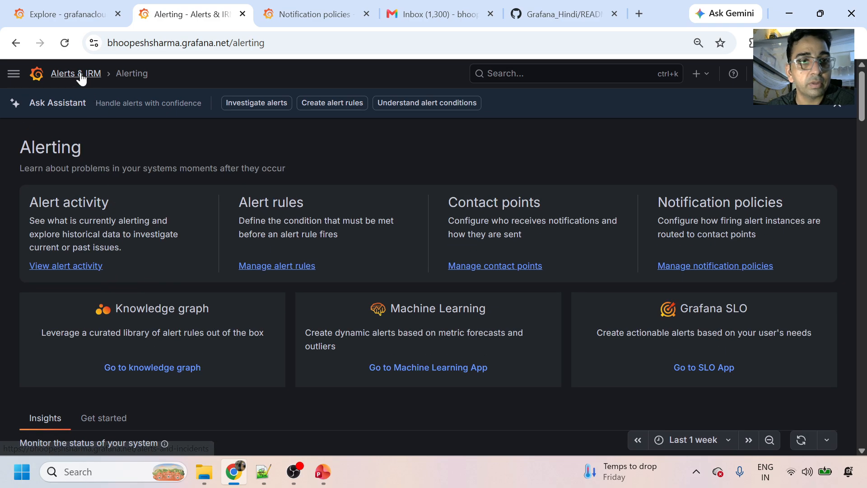
Open the alert rules list, expand test_group to view its rule, and return to the Alerts & IRM overview
click(273, 266)
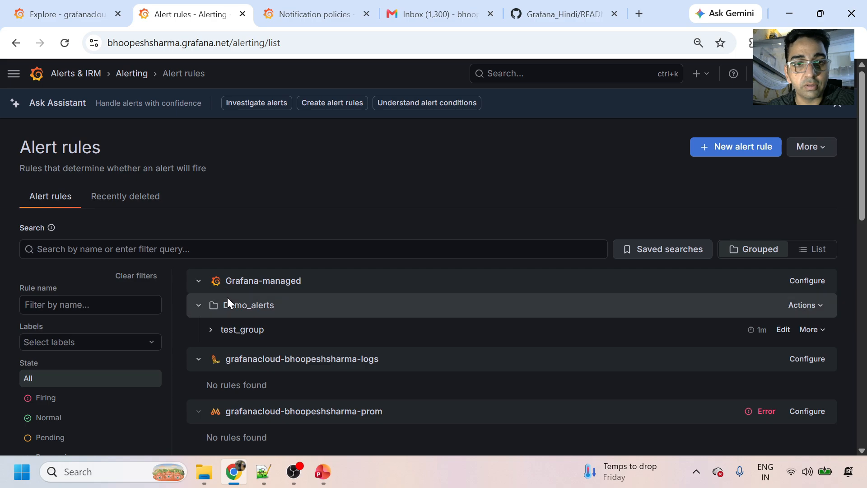
click(211, 329)
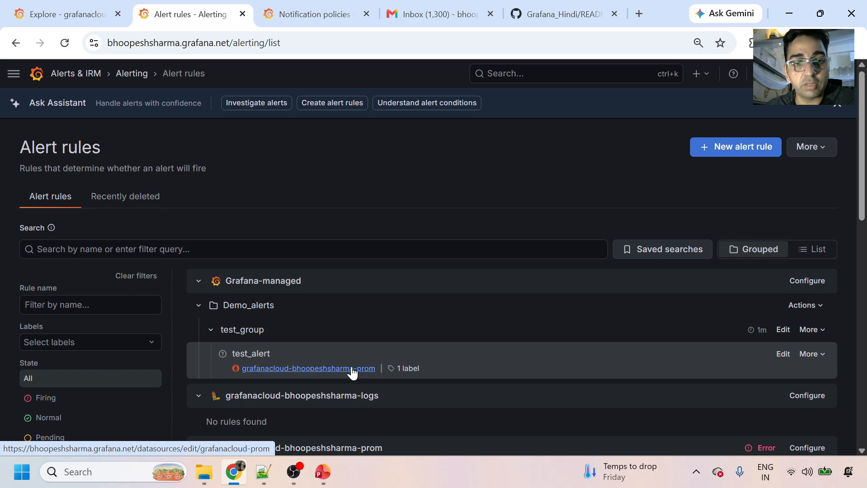
click(118, 75)
click(67, 75)
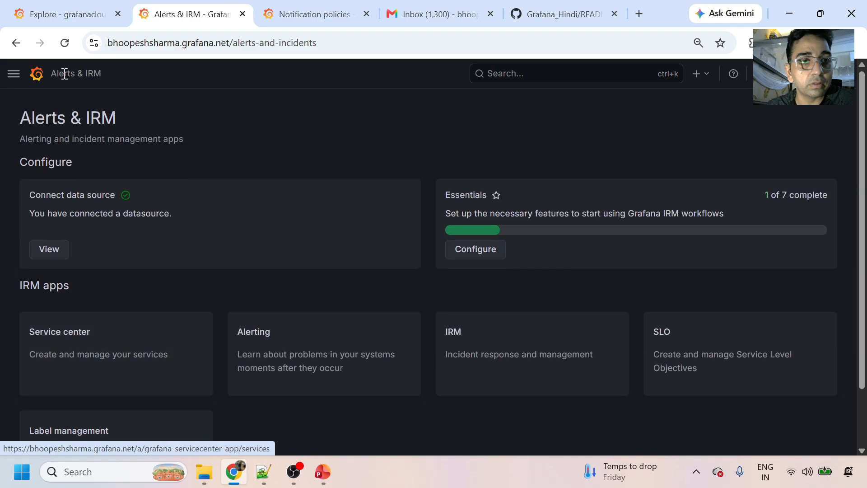
Open test_contact_point from the notification configuration and send a predefined test notification
click(14, 73)
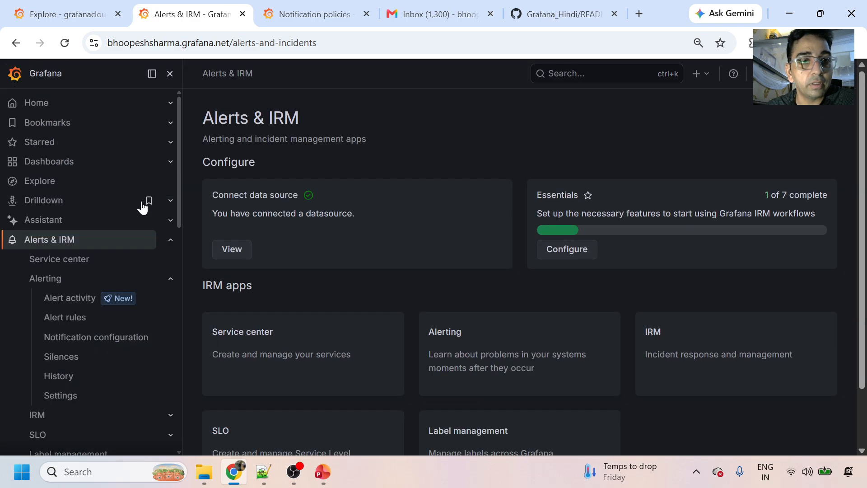
click(77, 299)
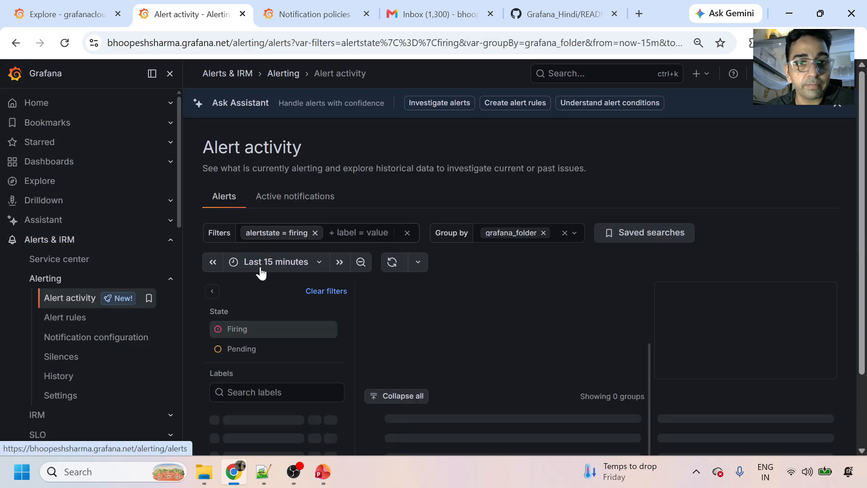
click(96, 337)
click(782, 311)
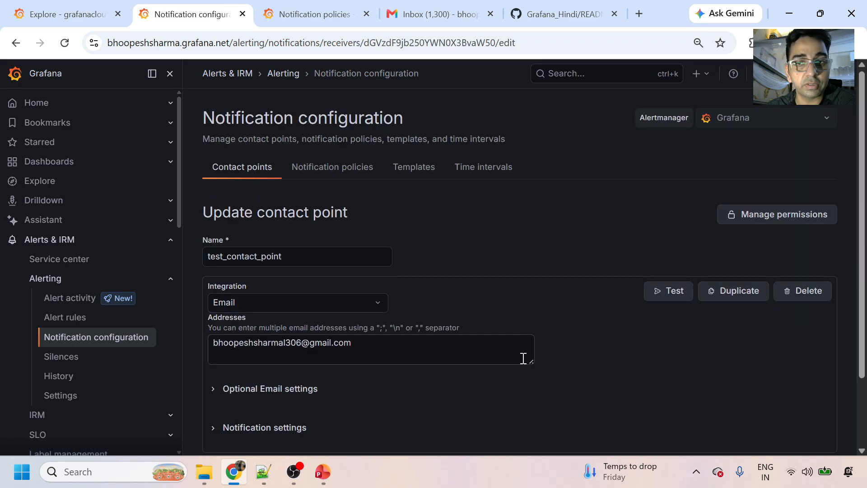
click(667, 298)
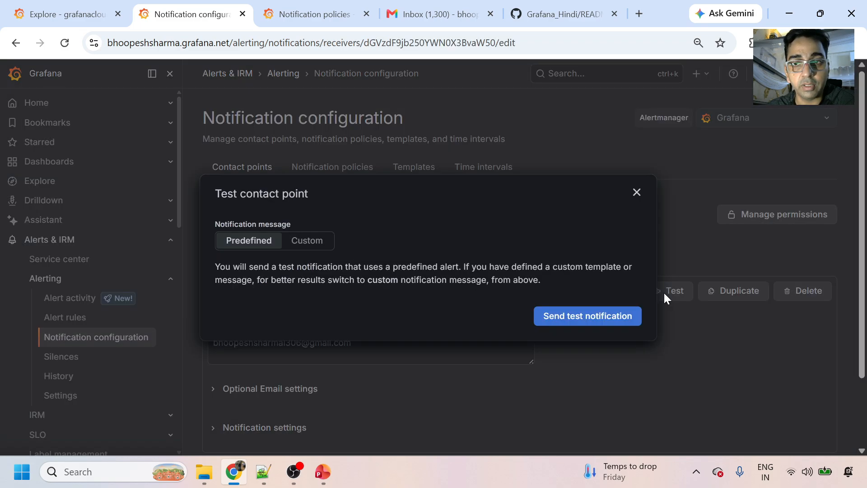
click(588, 317)
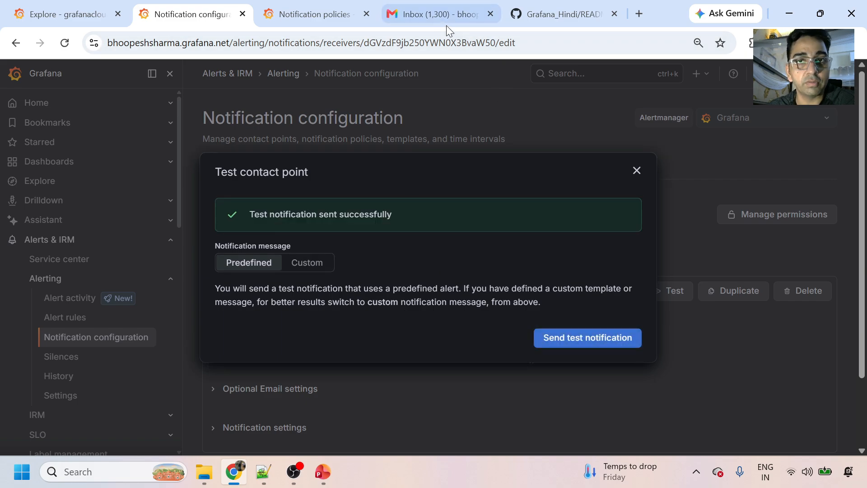
Switch to Gmail, read the TestAlert email from Grafana, and return to the inbox
click(440, 15)
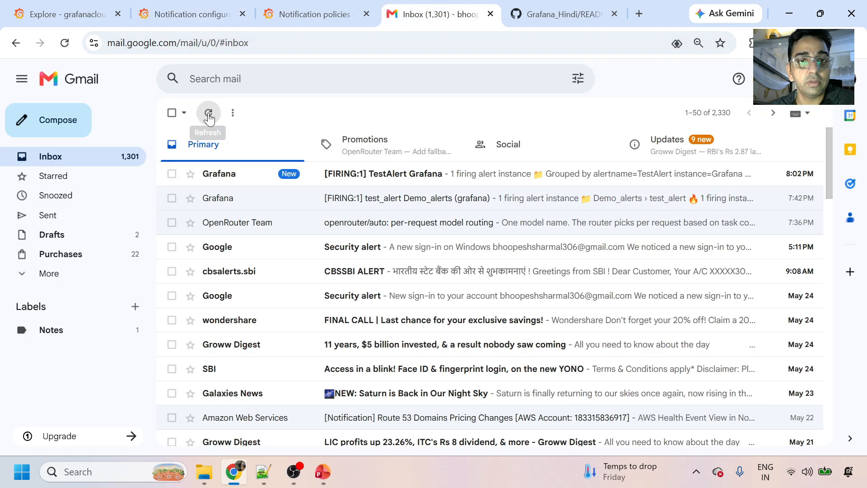
click(383, 179)
scroll(381, 328, down, 3)
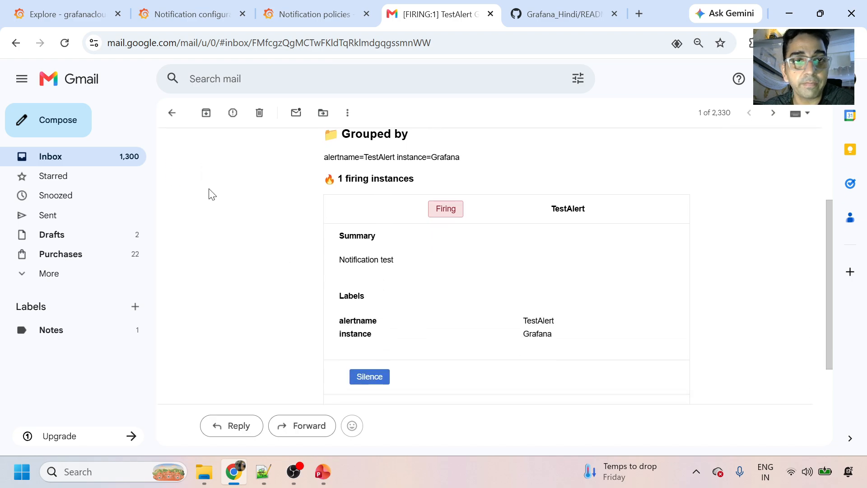
click(172, 113)
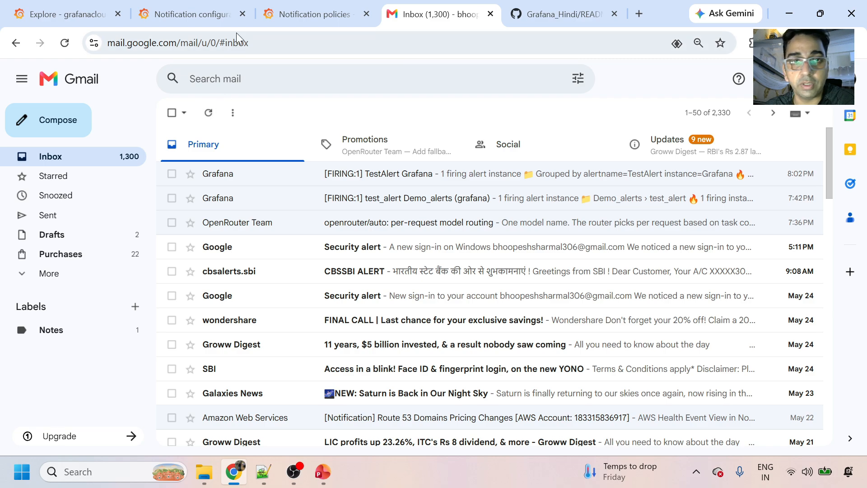
Switch back to Grafana, dismiss the contact point test dialog, and open Alert activity
click(308, 14)
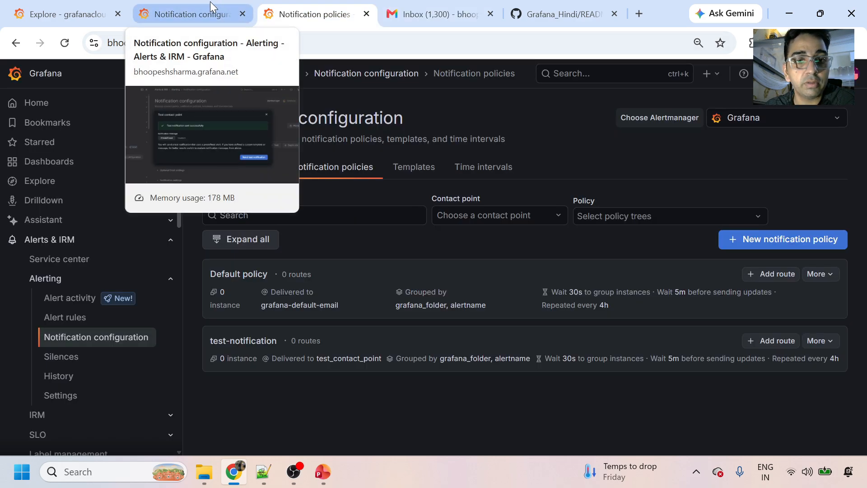
click(210, 1)
click(642, 170)
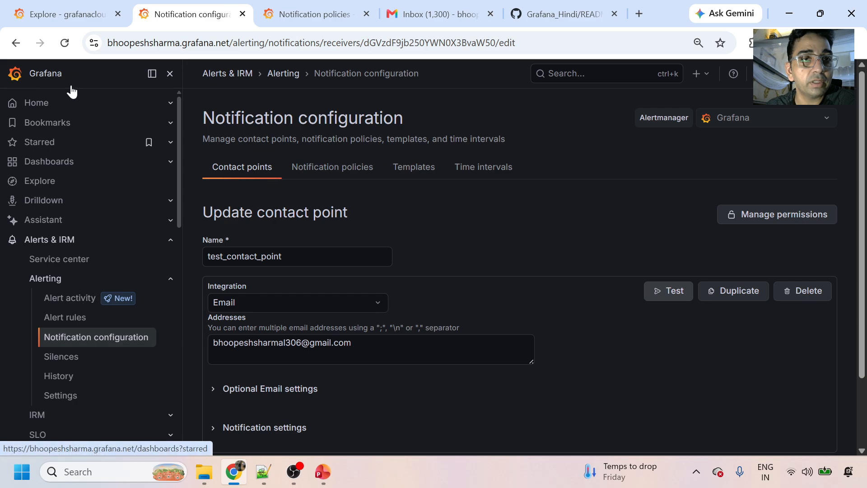
click(57, 298)
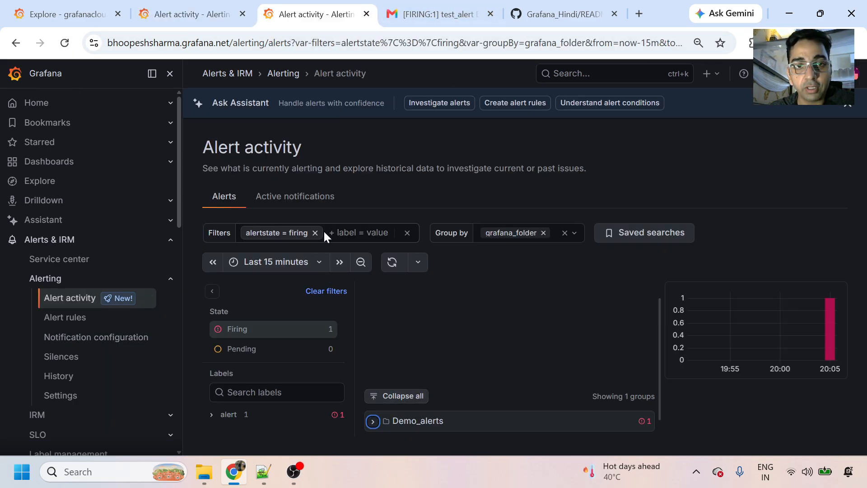
Switch to Gmail and read the firing notification email for test_alert, including its values and labels
click(439, 14)
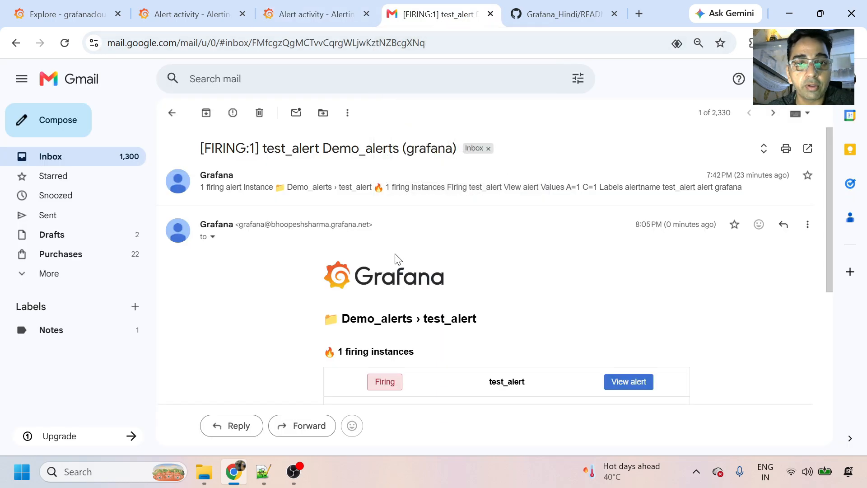
click(63, 157)
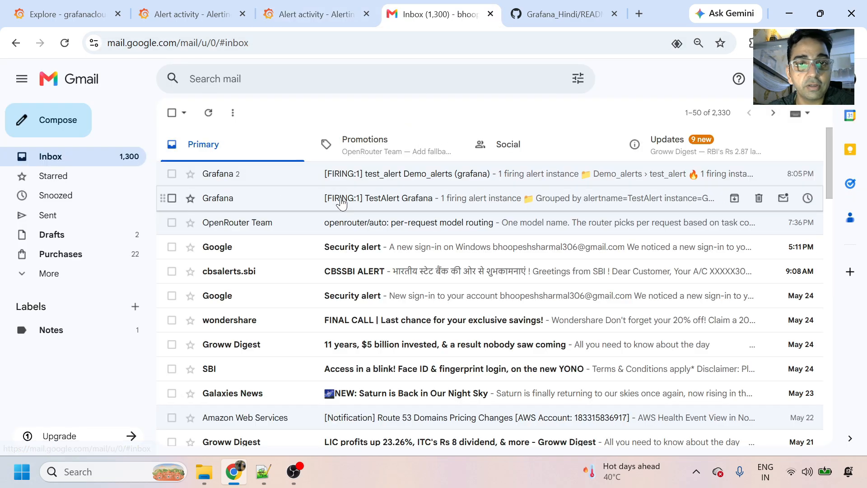
click(387, 176)
scroll(428, 311, down, 4)
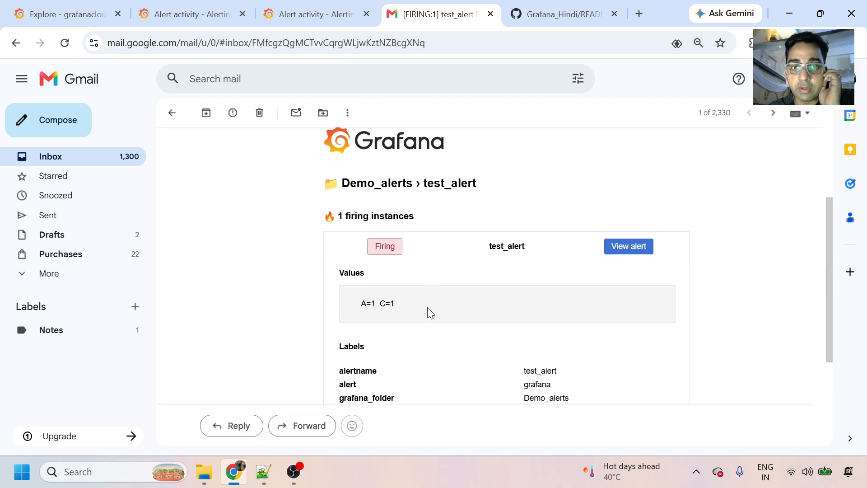
scroll(433, 316, down, 5)
In Grafana's Alert activity, view the last 5 minutes, expand Demo_alerts, and widen the time range to Last 1 hour
click(314, 18)
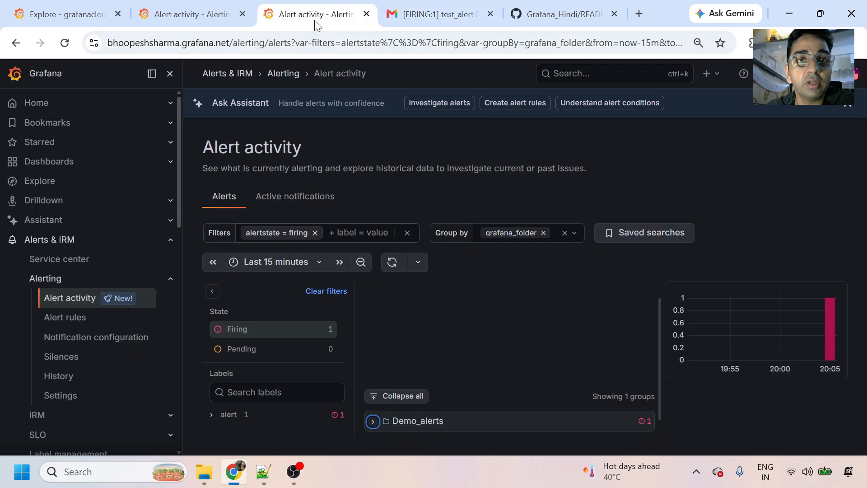
click(319, 265)
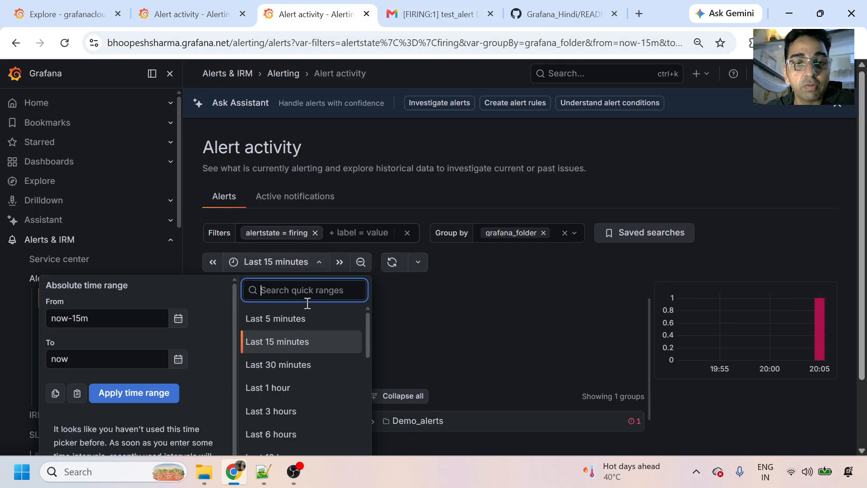
click(302, 328)
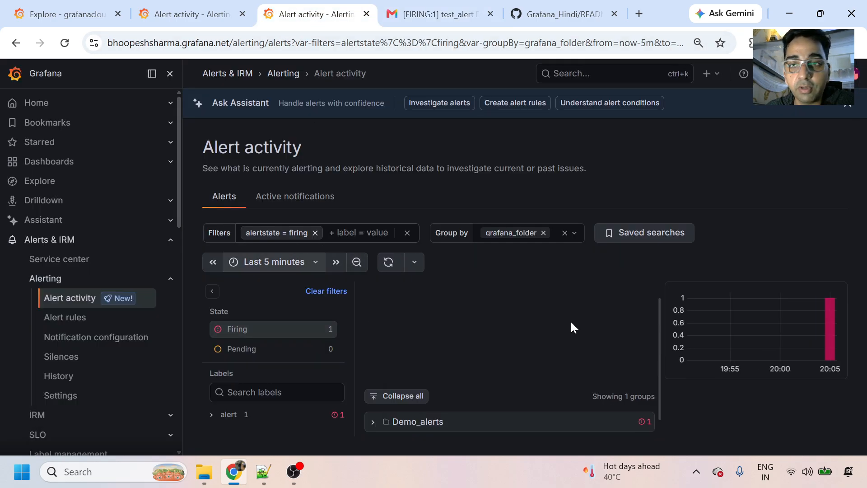
click(374, 422)
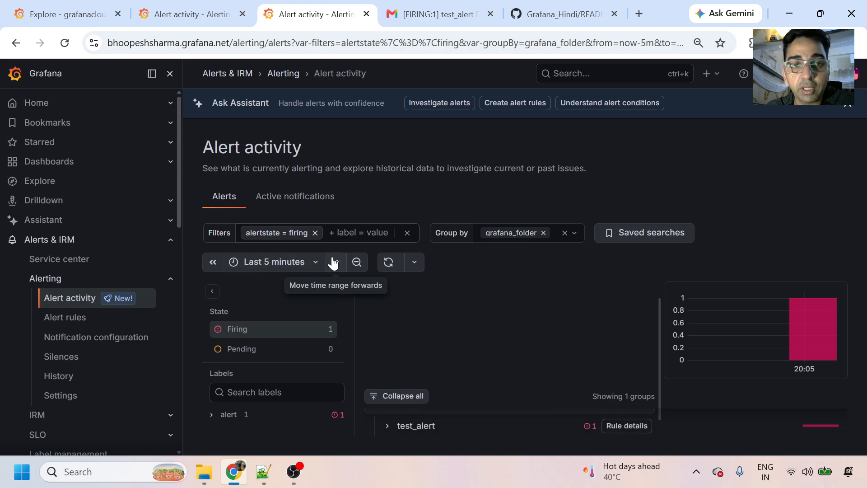
click(305, 264)
click(294, 399)
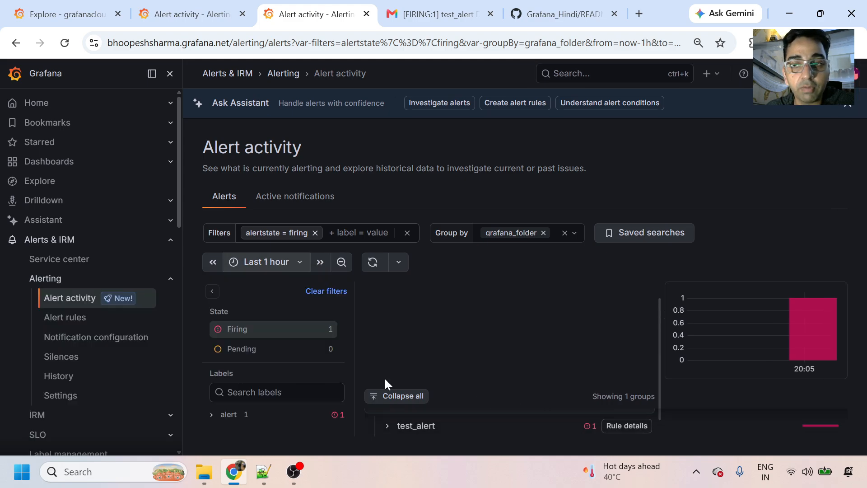
scroll(579, 376, down, 1)
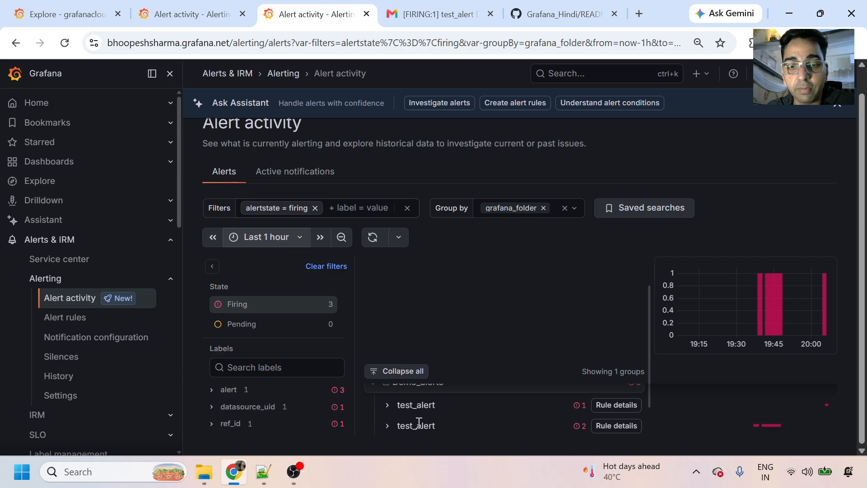
Open the rule details of the first test_alert, examine its query graph and threshold condition, and close the details
click(625, 409)
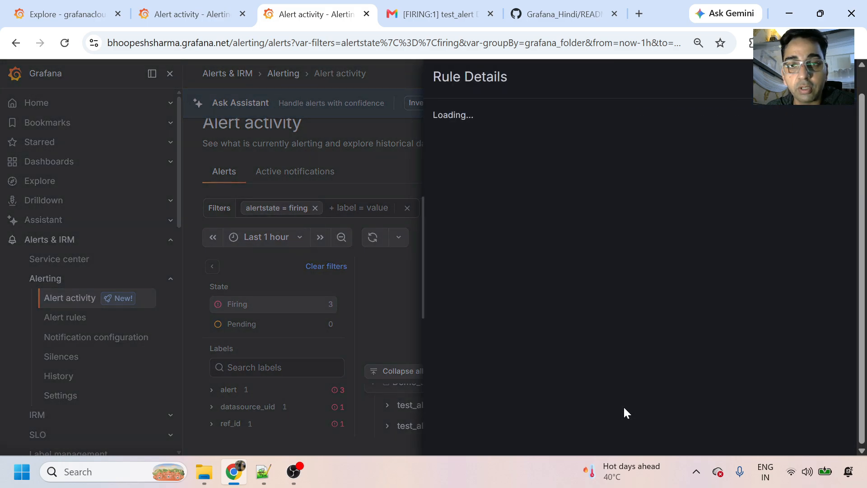
scroll(765, 369, down, 1)
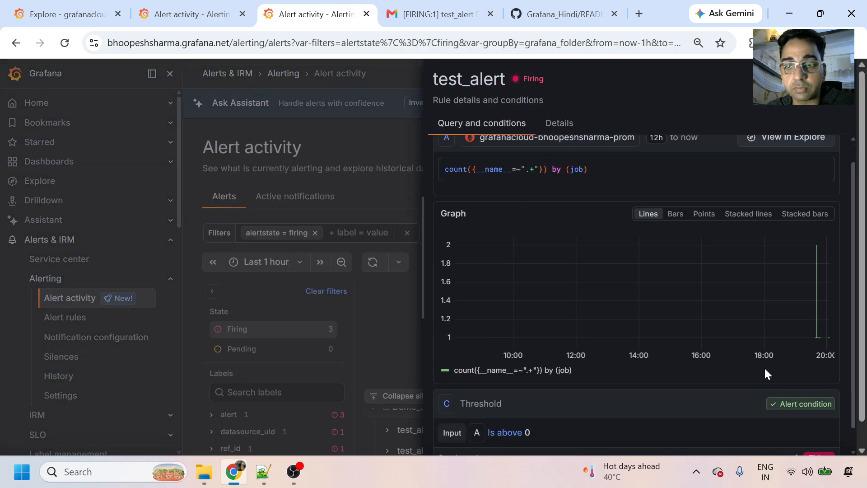
scroll(767, 374, down, 1)
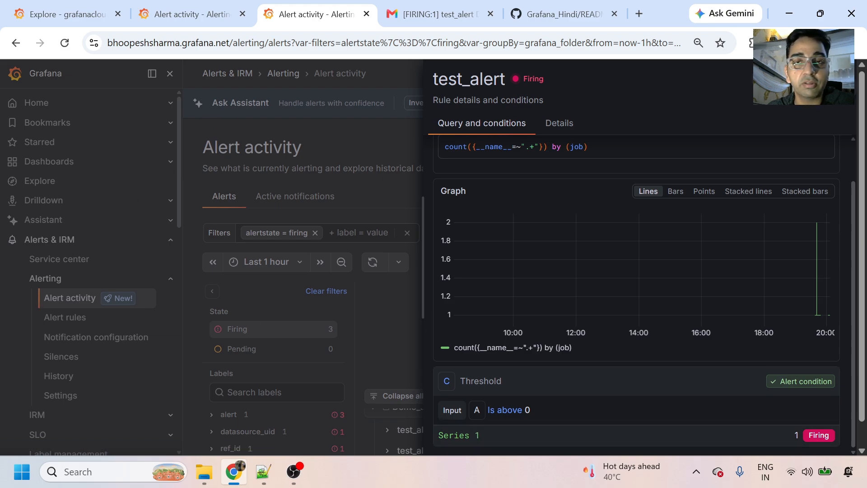
click(840, 76)
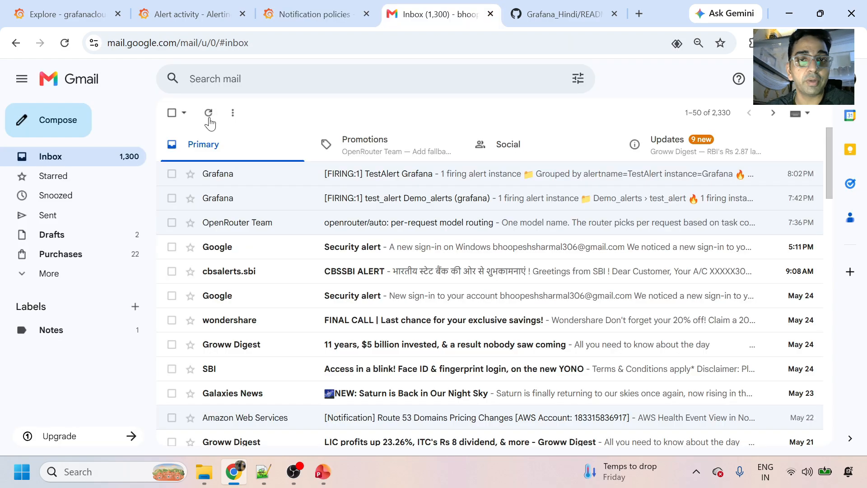
Refresh the Gmail inbox to check for new alert emails, and switch back to Grafana's Alert activity page
click(209, 115)
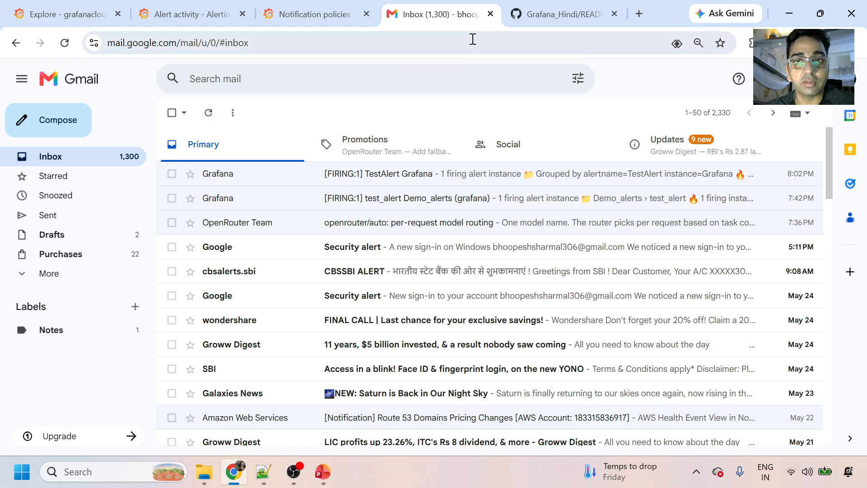
click(316, 14)
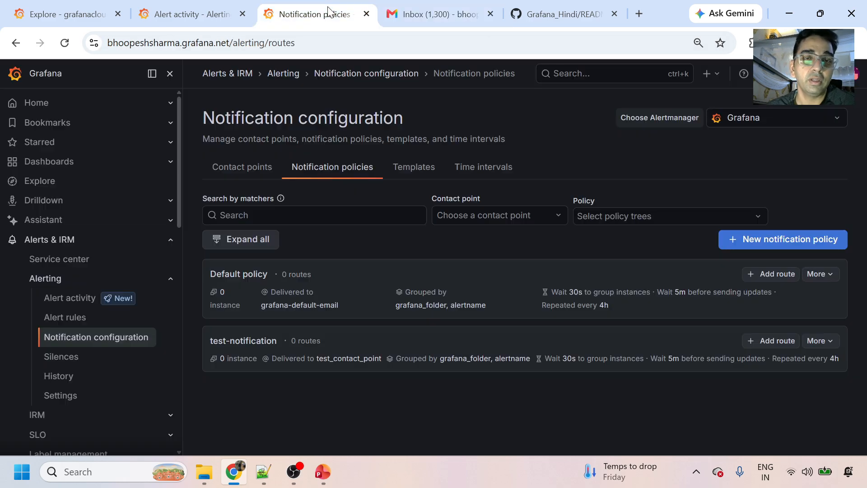
click(226, 6)
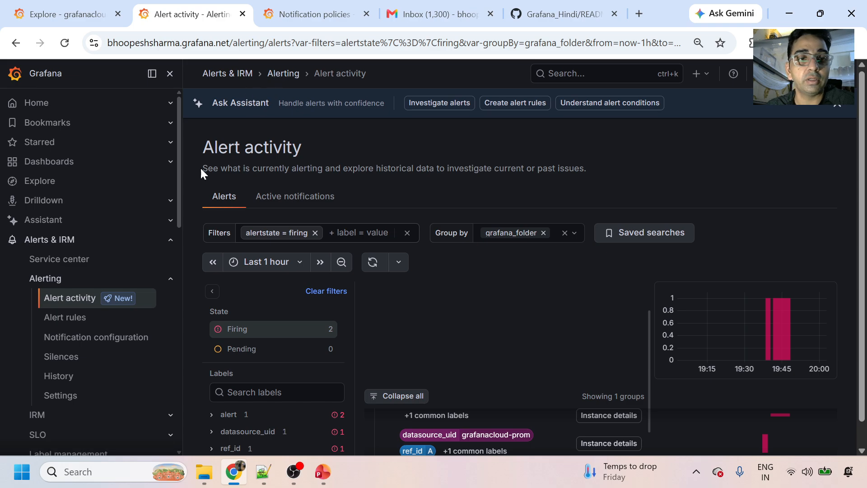
Open the Alerting overview and review the alert rules, contact points and notification policies sections
click(286, 74)
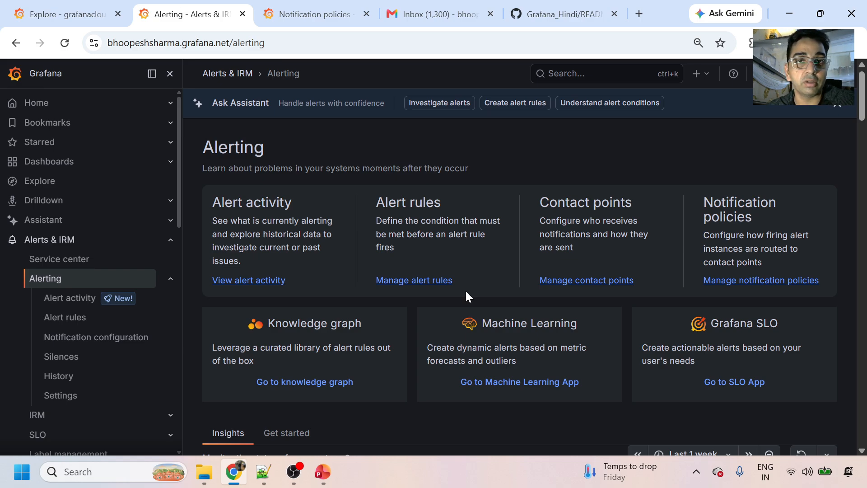
drag(379, 202, 744, 203)
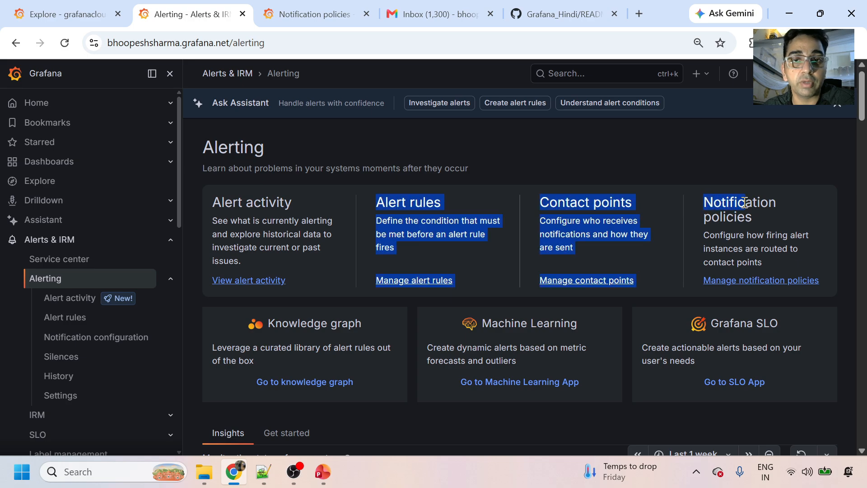
click(454, 203)
drag(545, 195, 630, 205)
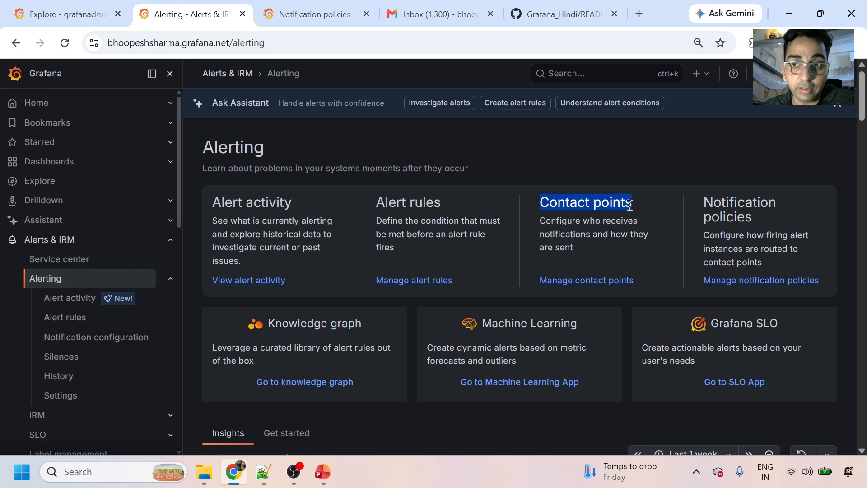
drag(705, 200, 758, 218)
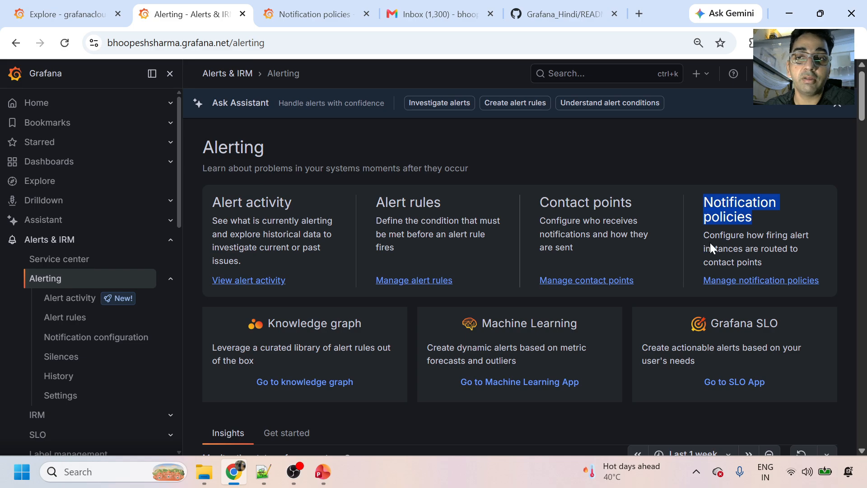
drag(703, 234, 775, 262)
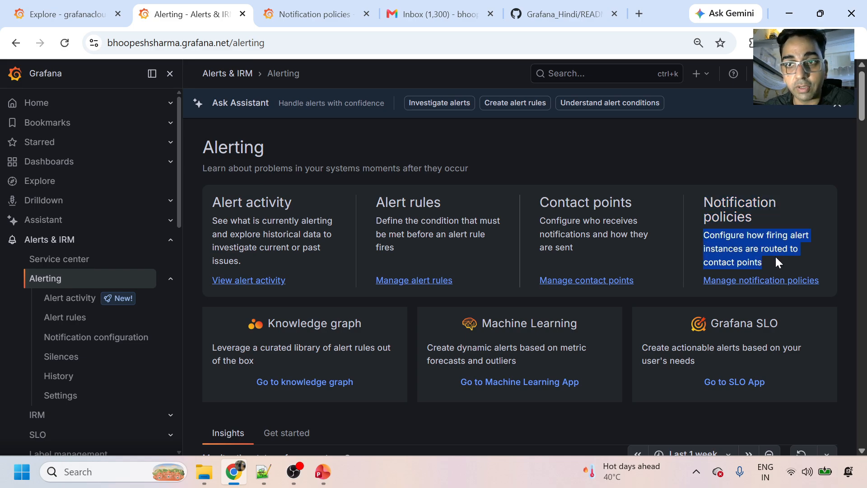
Open Alert activity, set the time range to Last 3 hours, and expand test_alert under Demo_alerts to show its instances
click(272, 282)
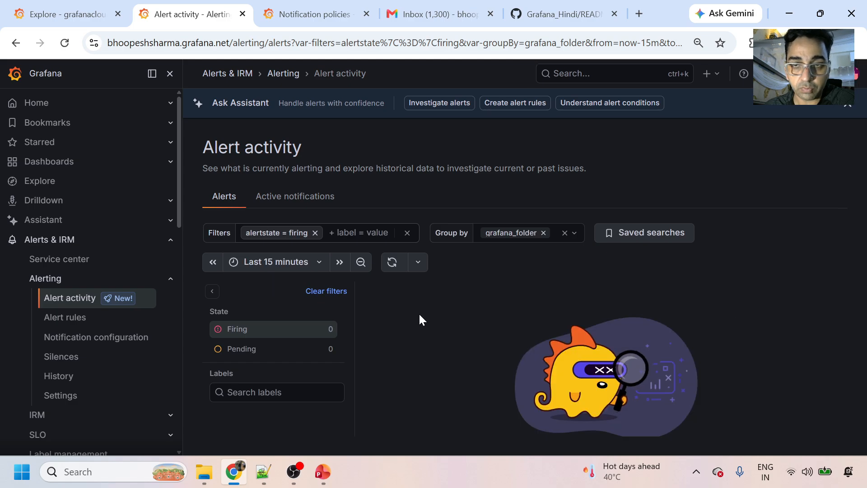
click(317, 263)
click(290, 411)
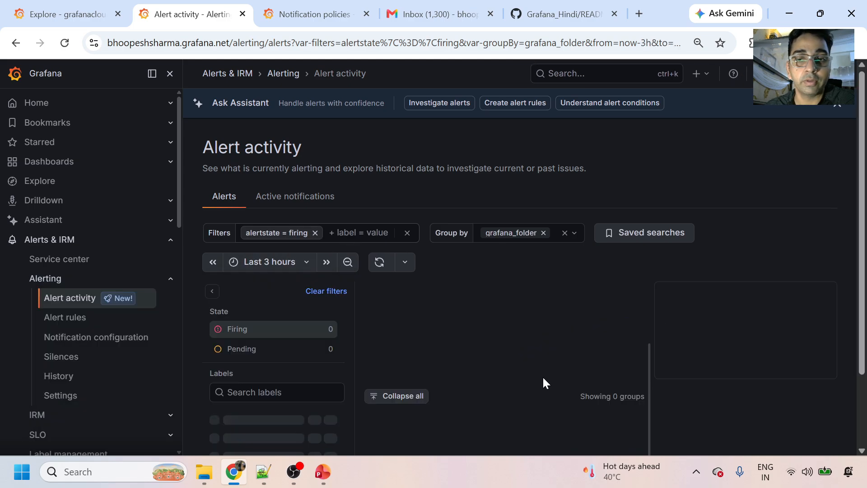
scroll(532, 392, down, 1)
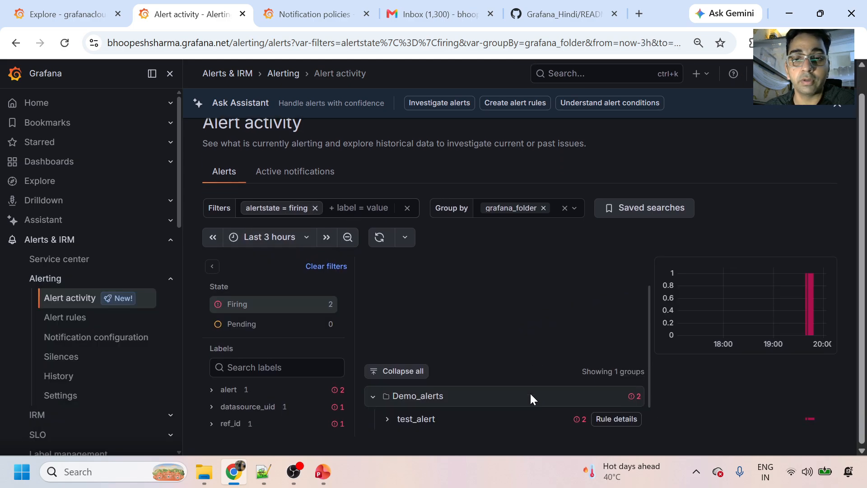
click(387, 418)
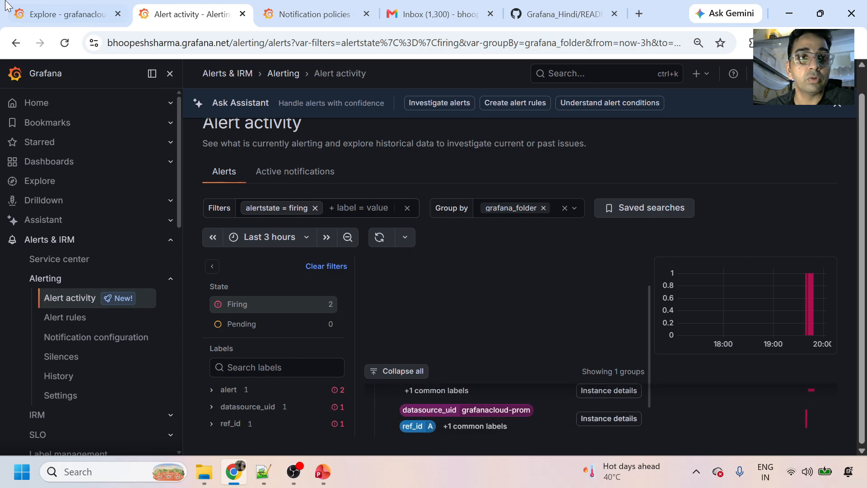
Switch to the Explore page, rerun the Prometheus count-by-job query, and examine its graph and raw result
click(37, 4)
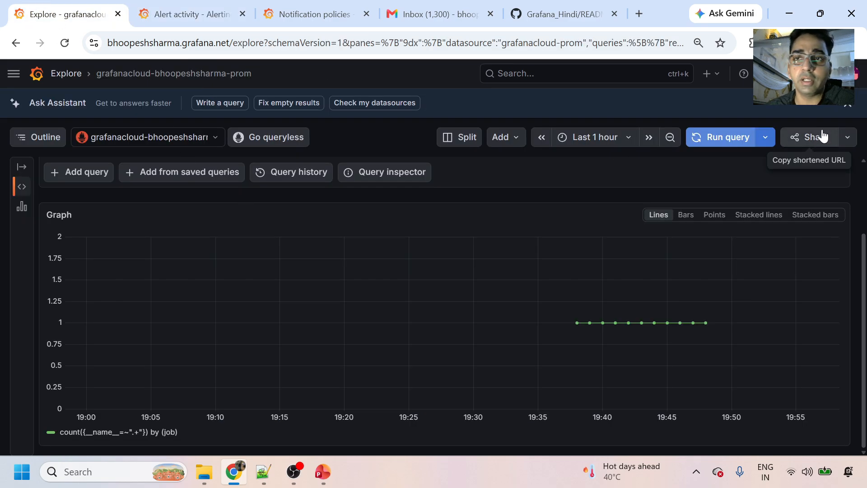
click(704, 142)
scroll(623, 256, down, 2)
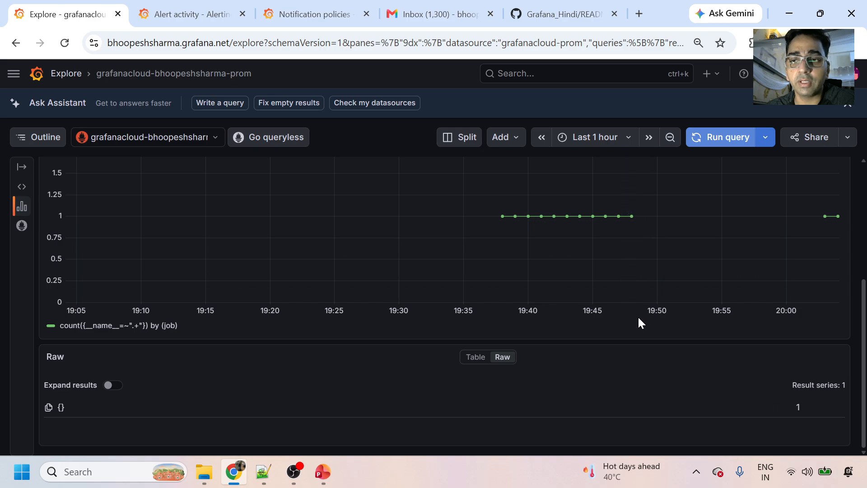
Review the notification policies and the alert activity again, and switch to the Grafana Alerting presentation in PowerPoint
click(314, 14)
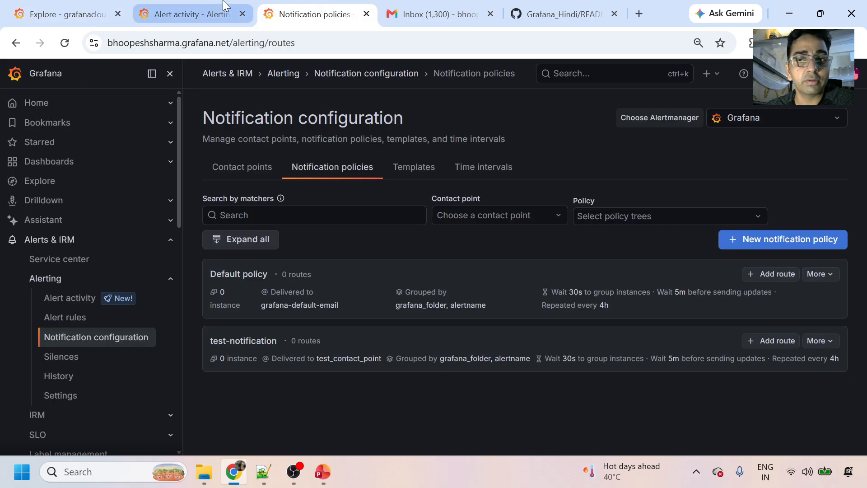
click(224, 7)
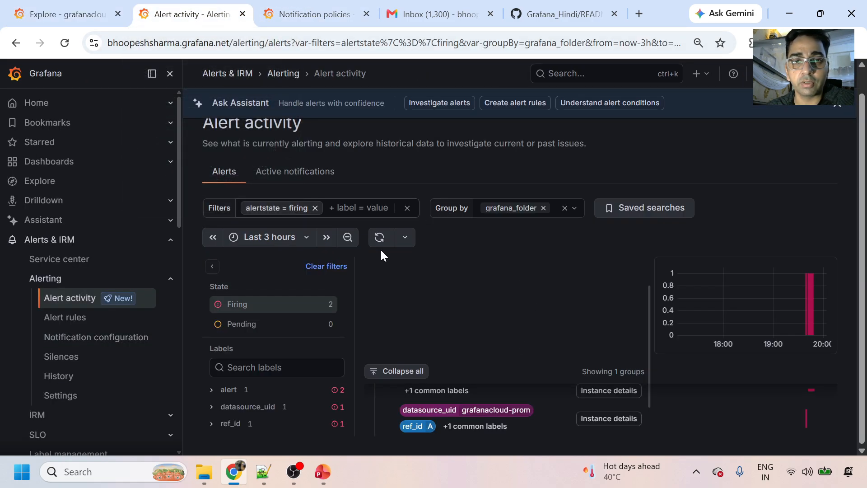
click(318, 18)
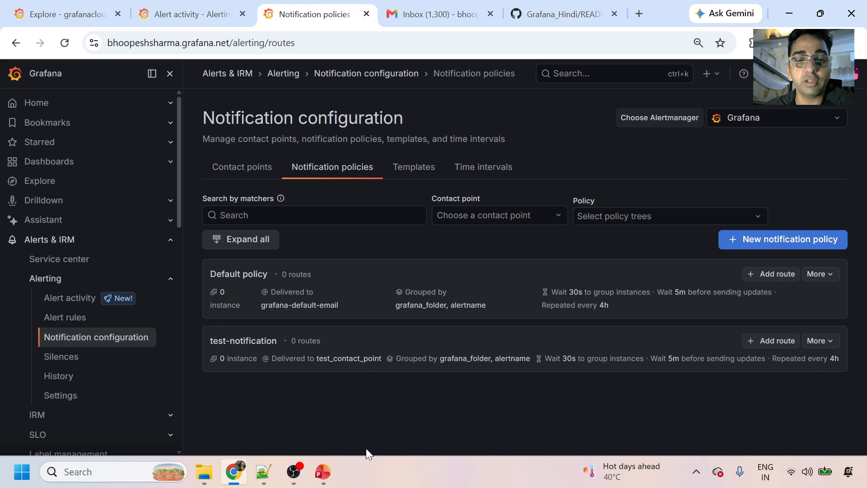
click(323, 472)
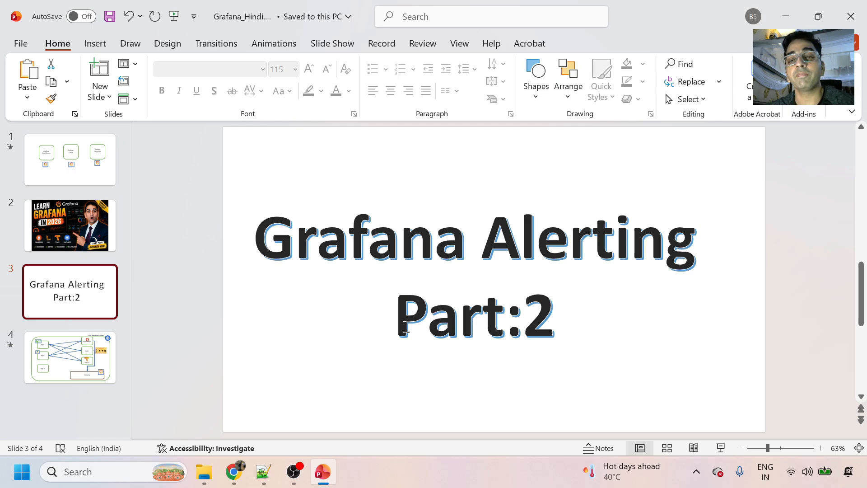